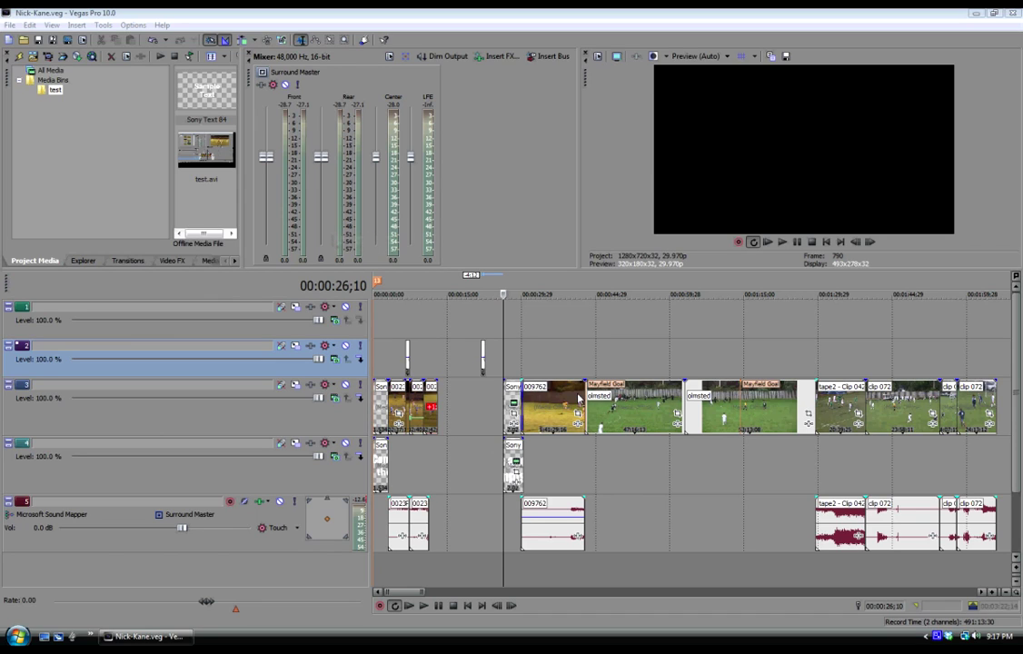
Park the playhead near 00:00:34;29 in the soccer clip after a brief playback.
click(543, 355)
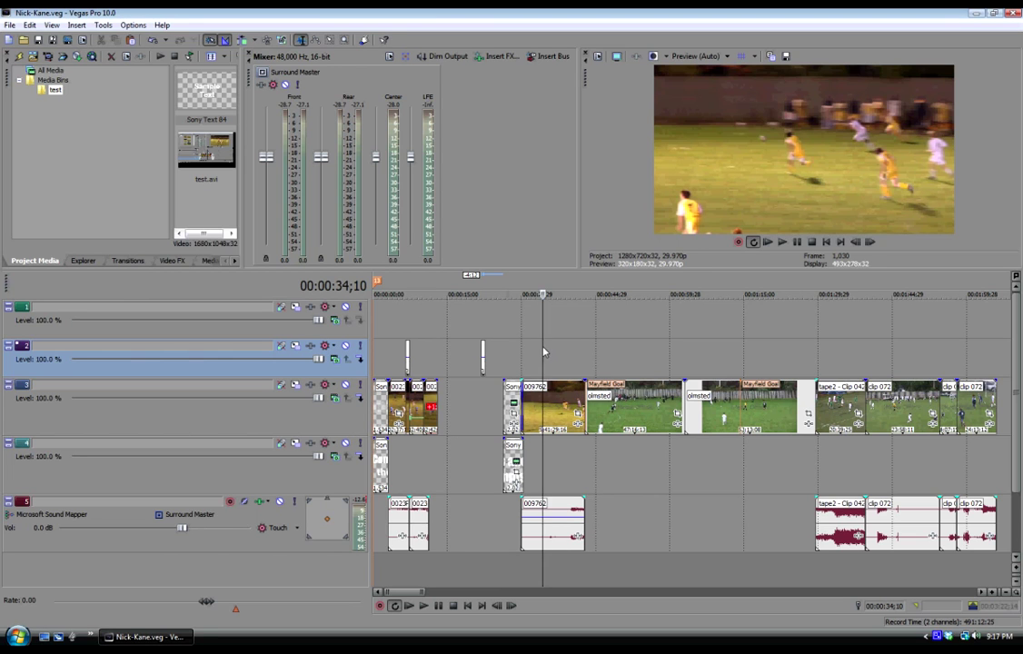
click(537, 364)
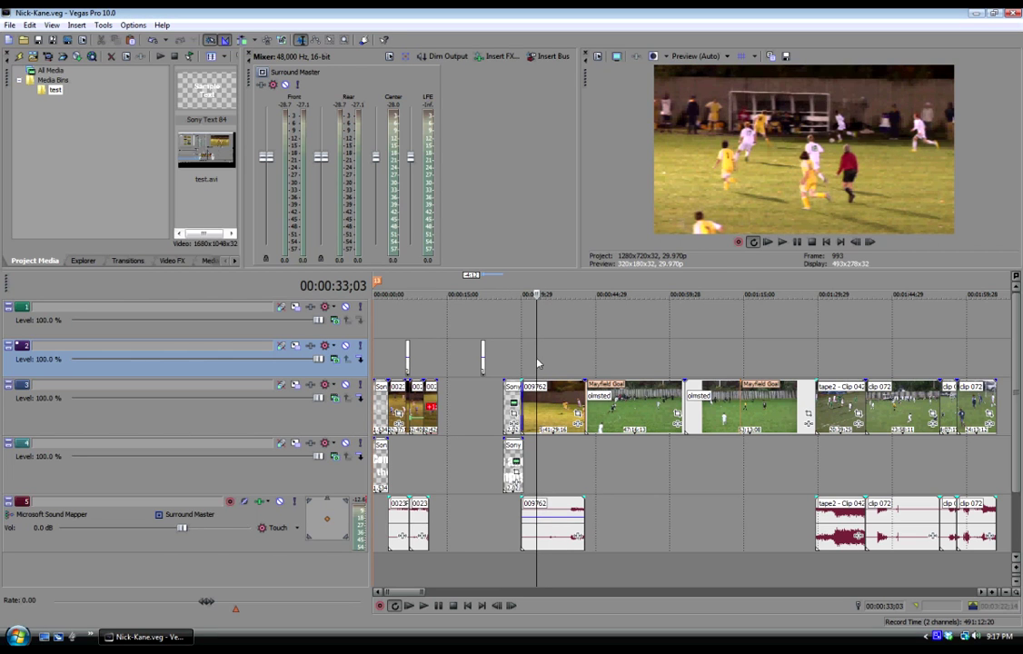
key(space)
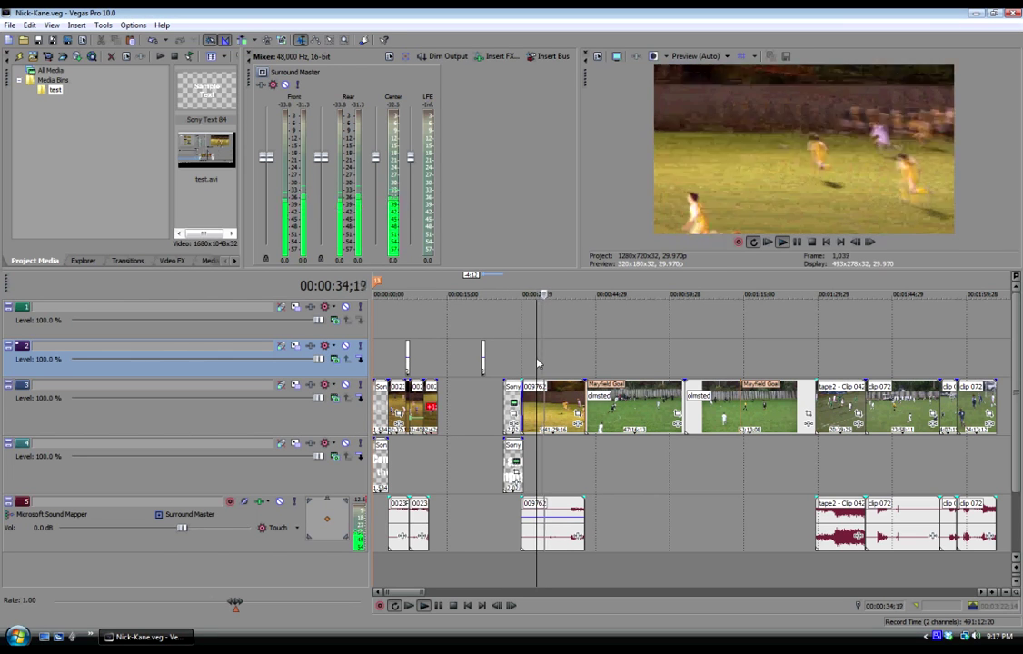
key(Return)
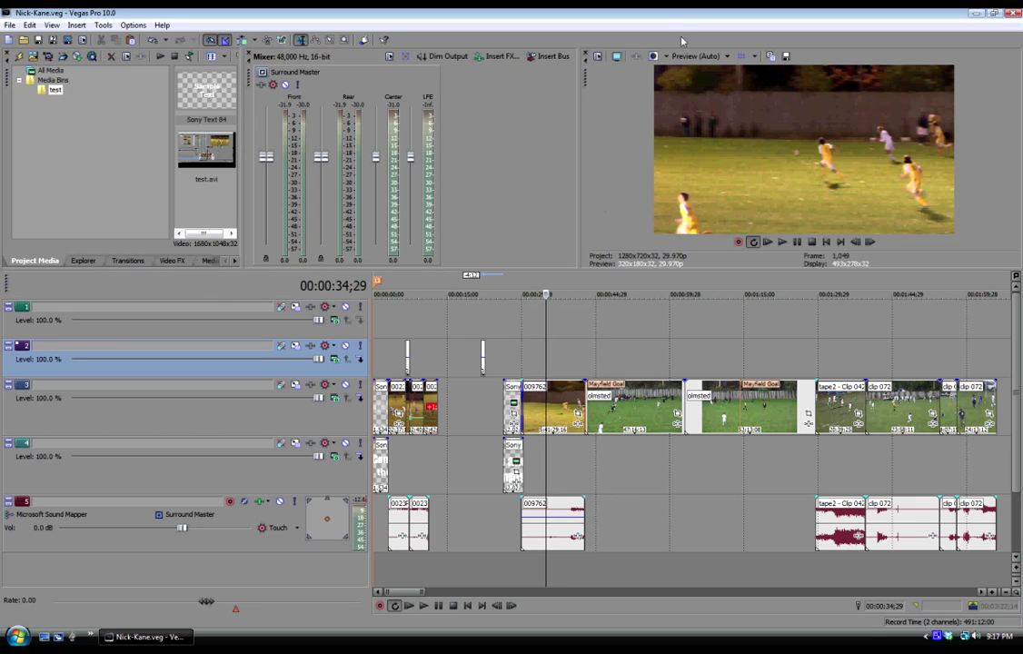
click(697, 56)
Set preview quality to Preview (Full) and play the soccer clip to the play of interest.
mouse_move(712, 87)
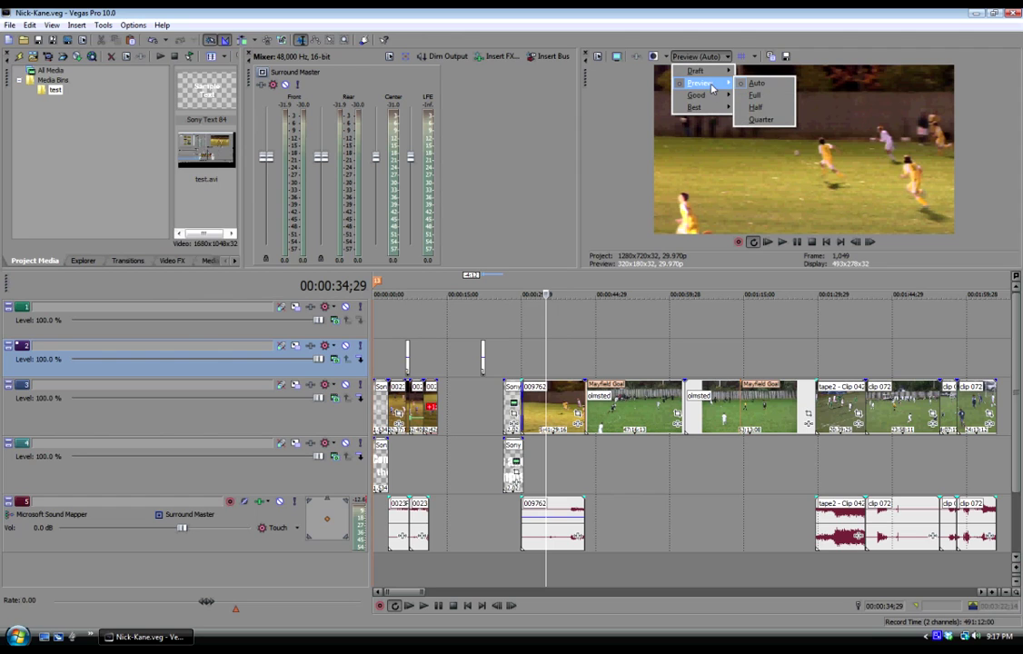
click(759, 97)
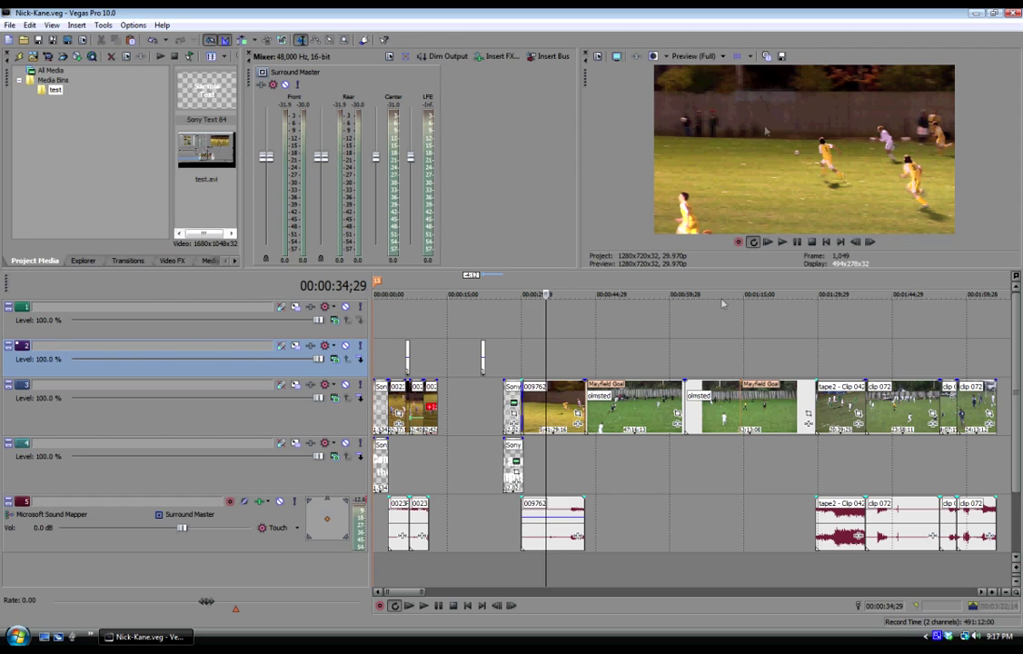
click(522, 345)
click(513, 350)
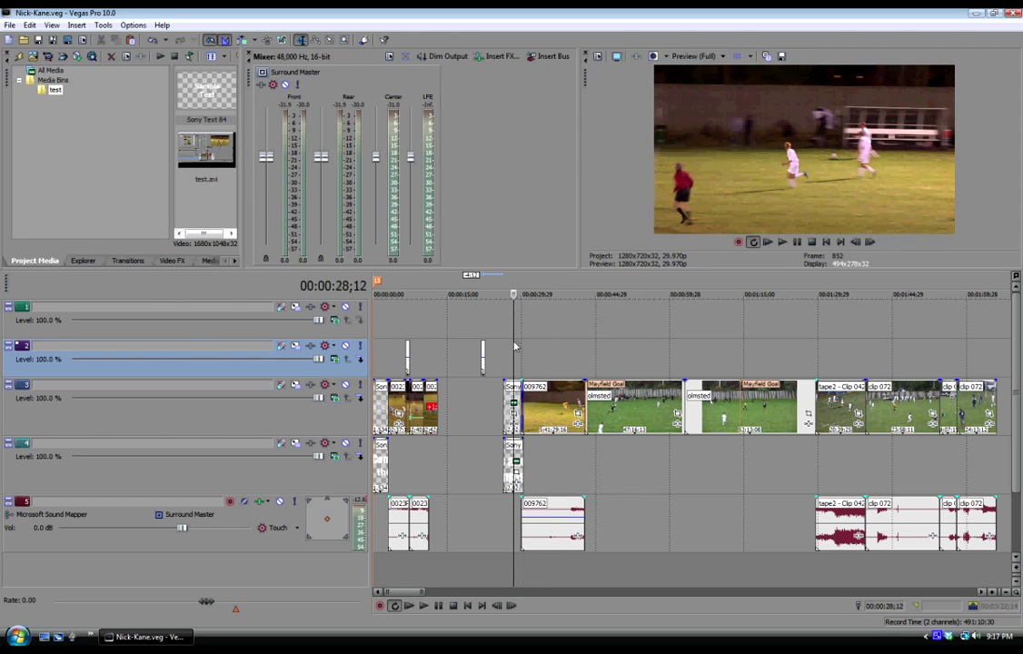
click(524, 353)
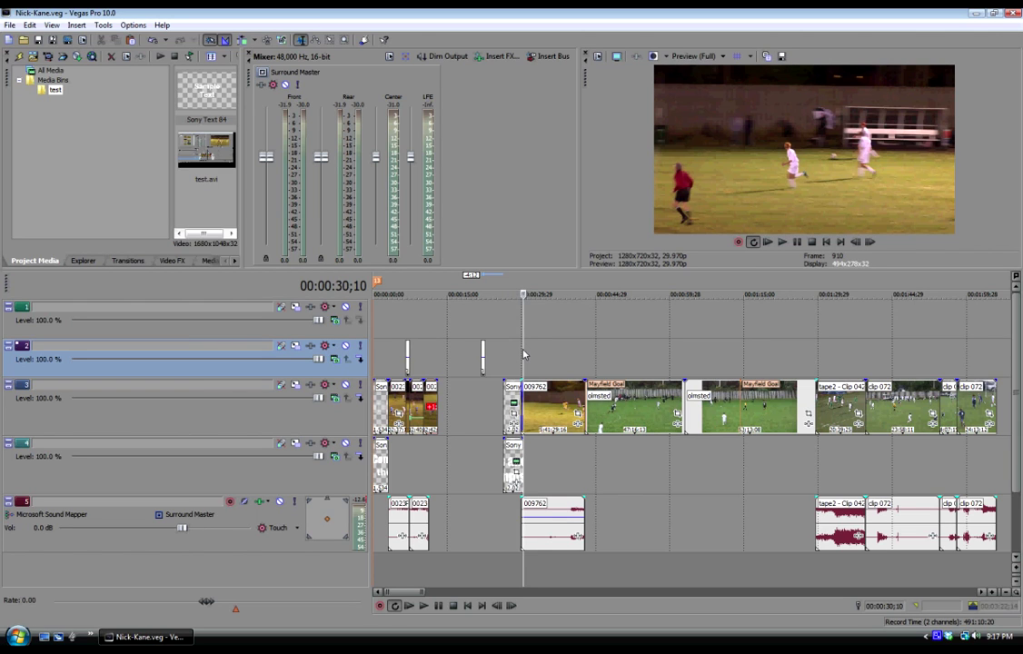
key(space)
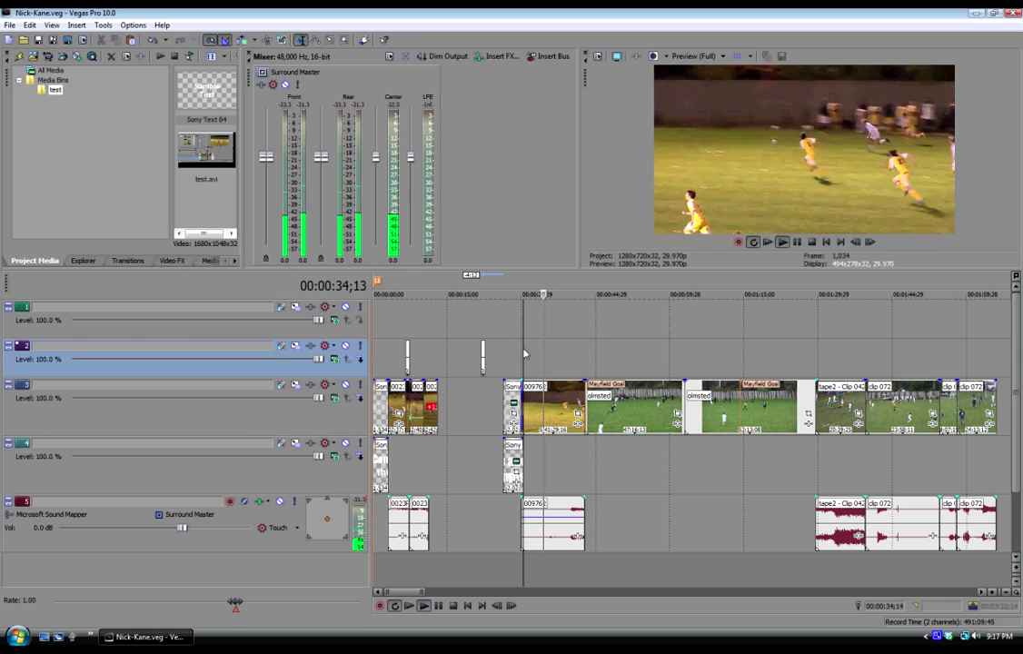
key(Return)
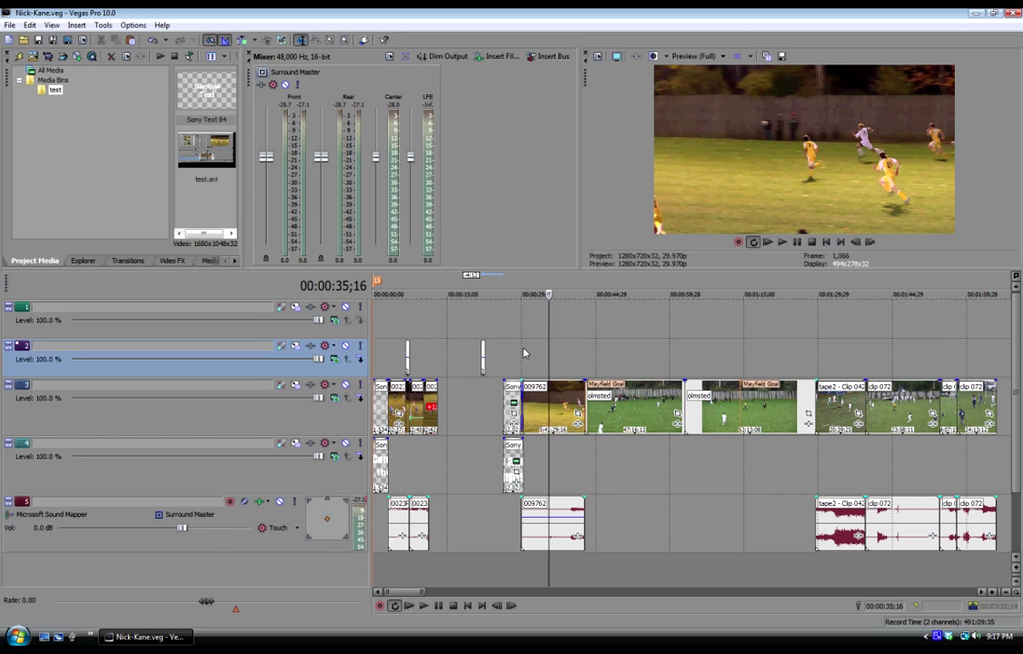
Step frame by frame to land exactly on frame 1,045.
key(Right)
key(Left)
key(Left)
key(Left)
key(Left)
key(Left)
key(Left)
key(Left)
key(Left)
key(Left)
key(Left)
key(Left)
key(Left)
key(Left)
key(Left)
key(Left)
key(Left)
key(Left)
key(Left)
key(Left)
key(Left)
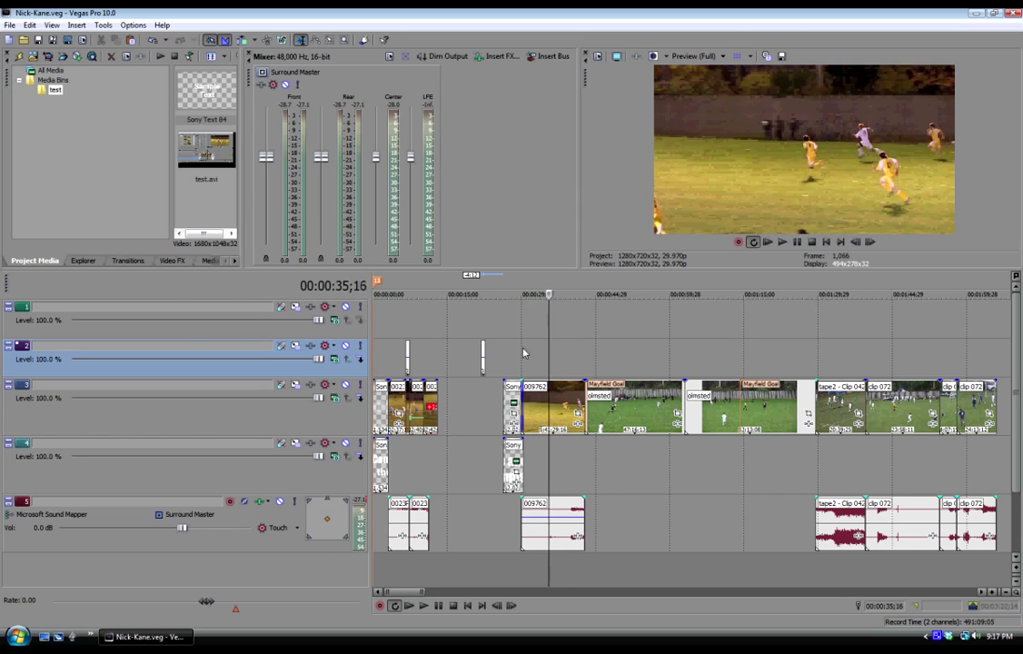
key(Left)
key(Left)
key(Left)
key(Left)
key(Left)
key(Left)
key(Left)
key(Left)
key(Left)
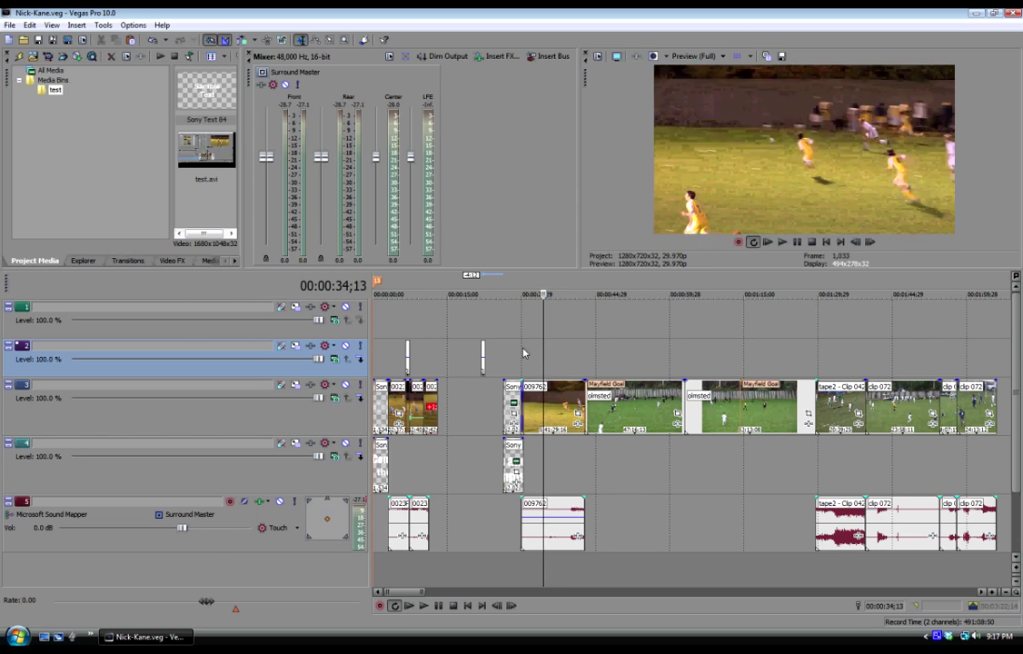
key(Right)
key(Right)
key(Right)
key(Right)
key(Right)
key(Right)
key(Right)
key(Right)
key(Right)
key(Right)
key(Right)
key(Right)
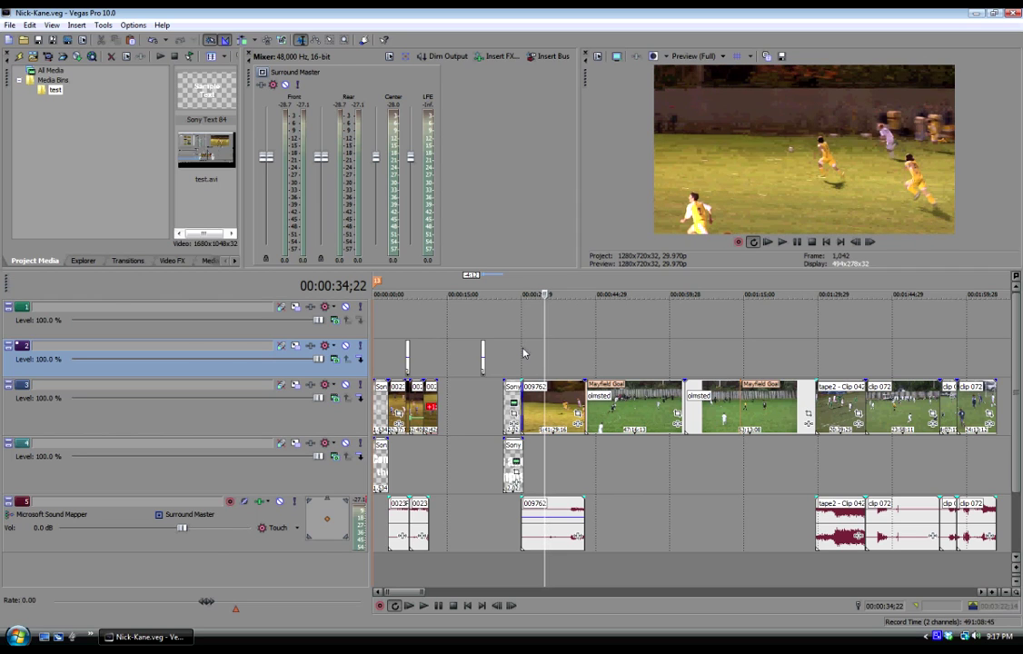
key(Right)
key(Right)
key(Right)
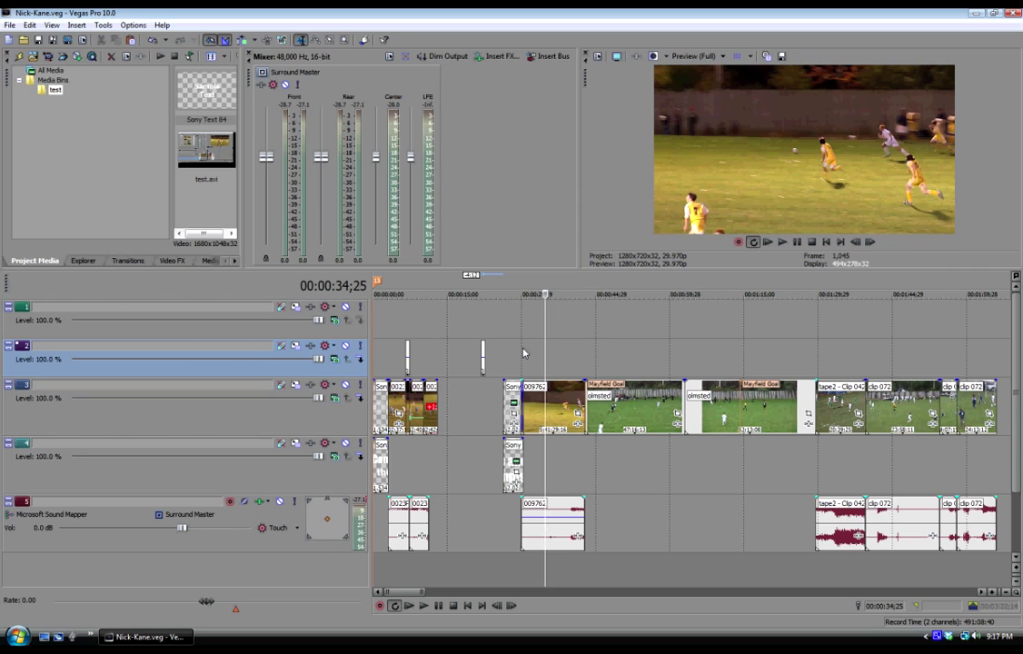
key(Right)
key(Right)
key(Right)
key(Left)
key(Left)
key(Left)
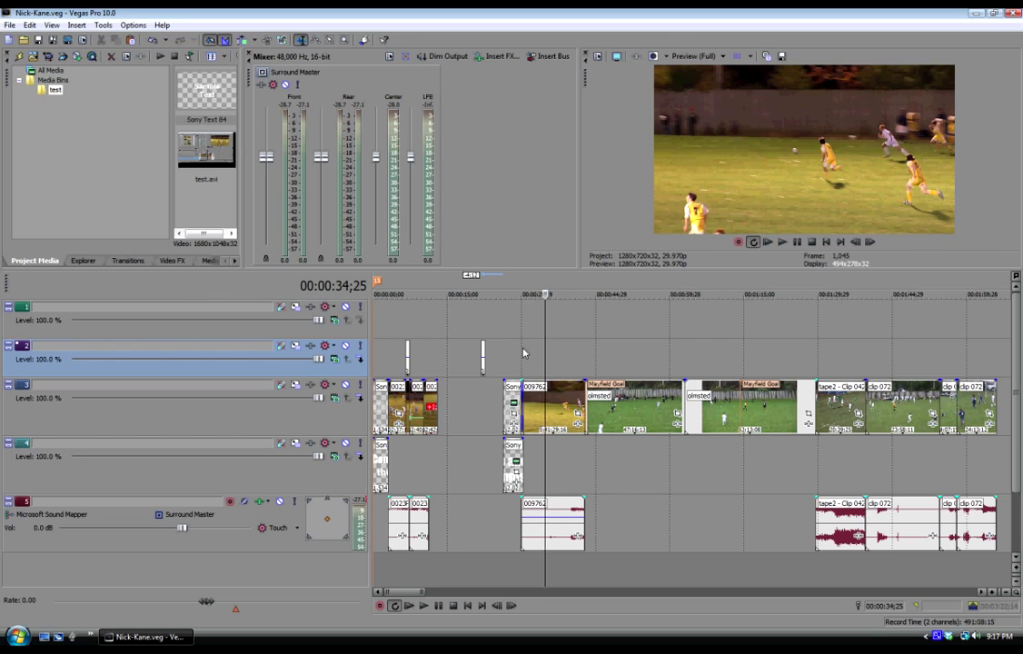
click(700, 57)
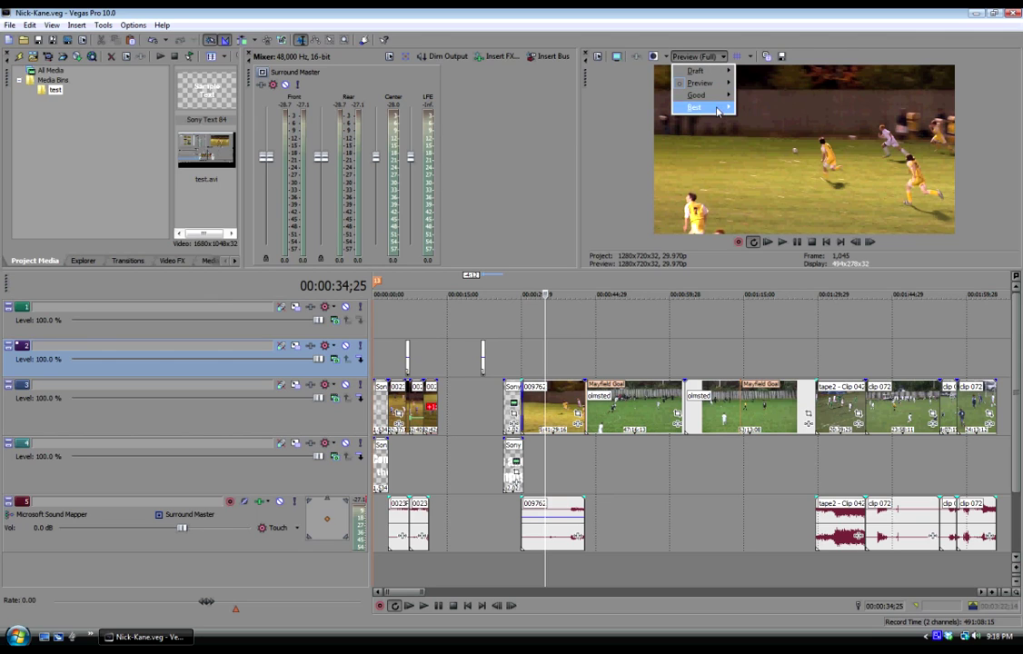
Switch preview to Best (Full) and save the current frame as snapshot Image3.jpg.
mouse_move(704, 107)
click(744, 120)
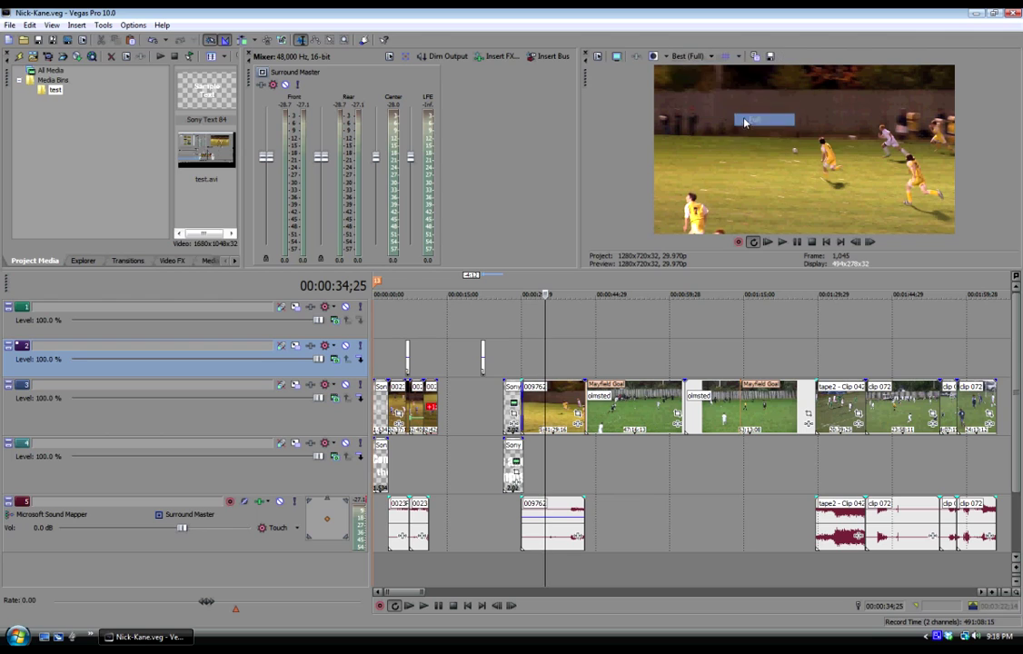
click(771, 57)
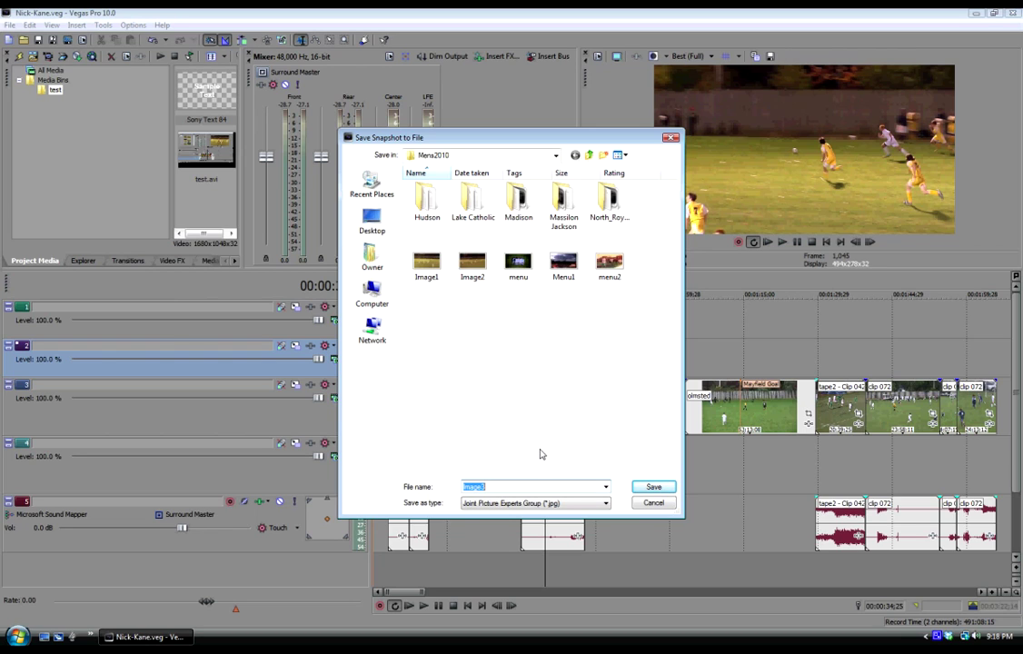
click(638, 487)
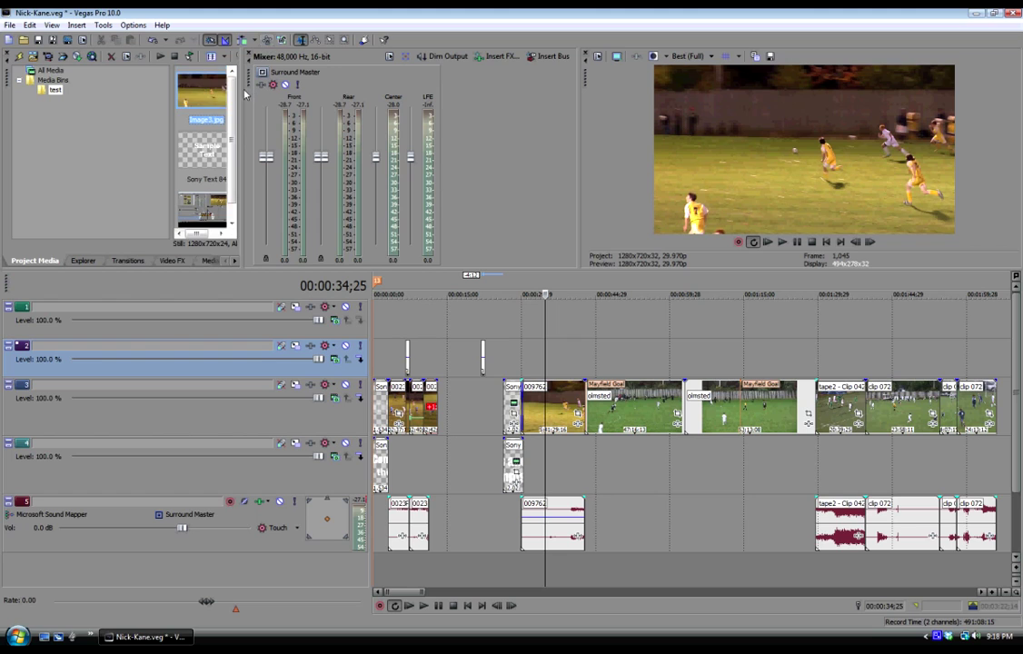
drag(241, 91, 446, 98)
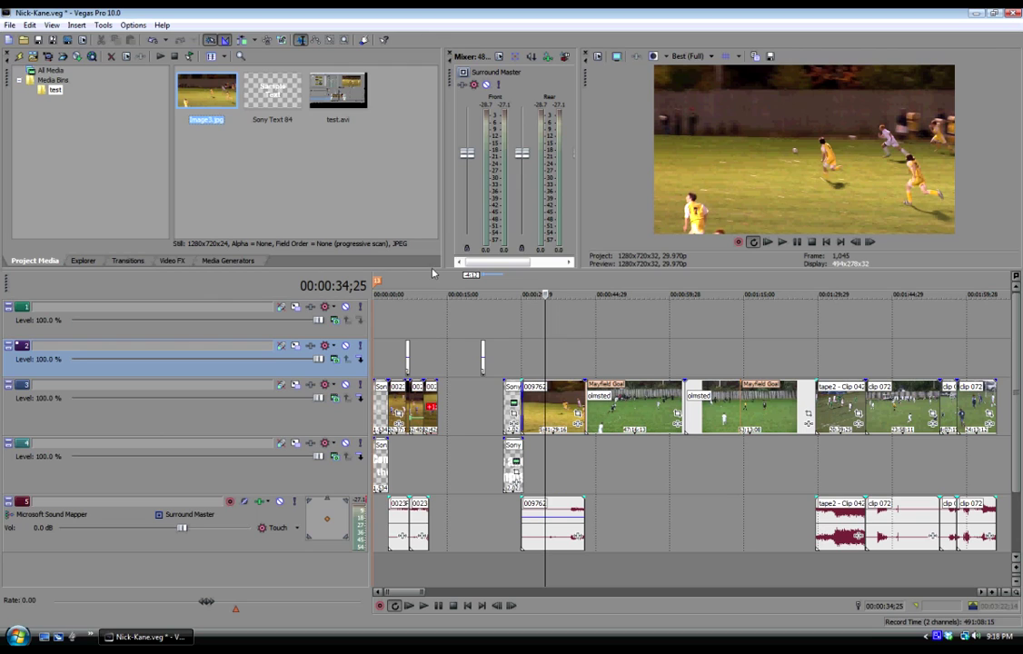
Place the Image3.jpg still on track 2 at the playhead near 34 seconds and play over it.
drag(523, 345, 550, 366)
click(539, 366)
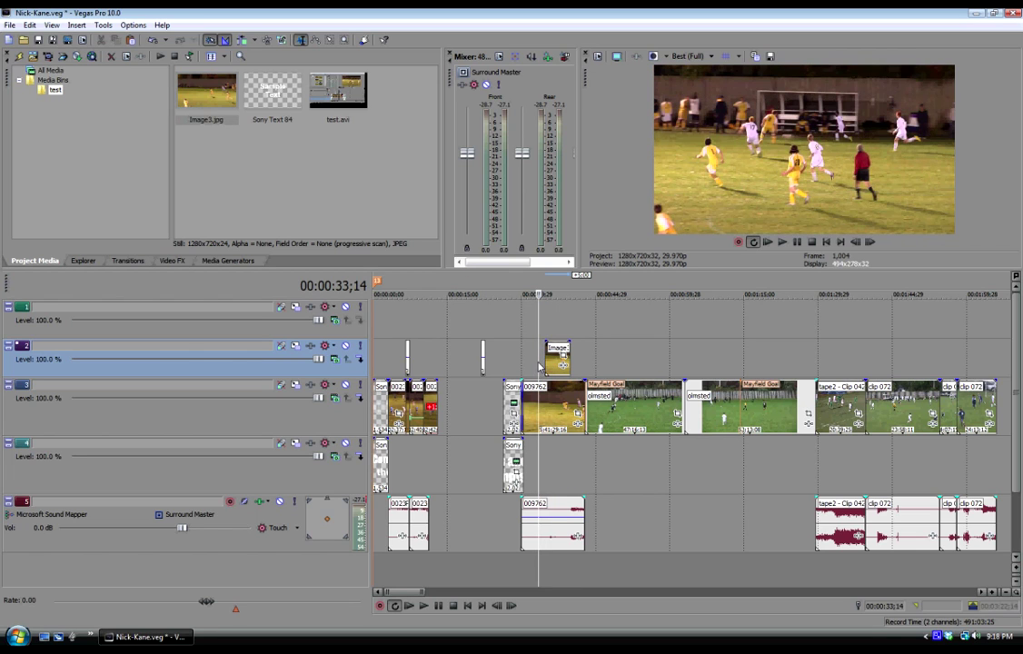
key(space)
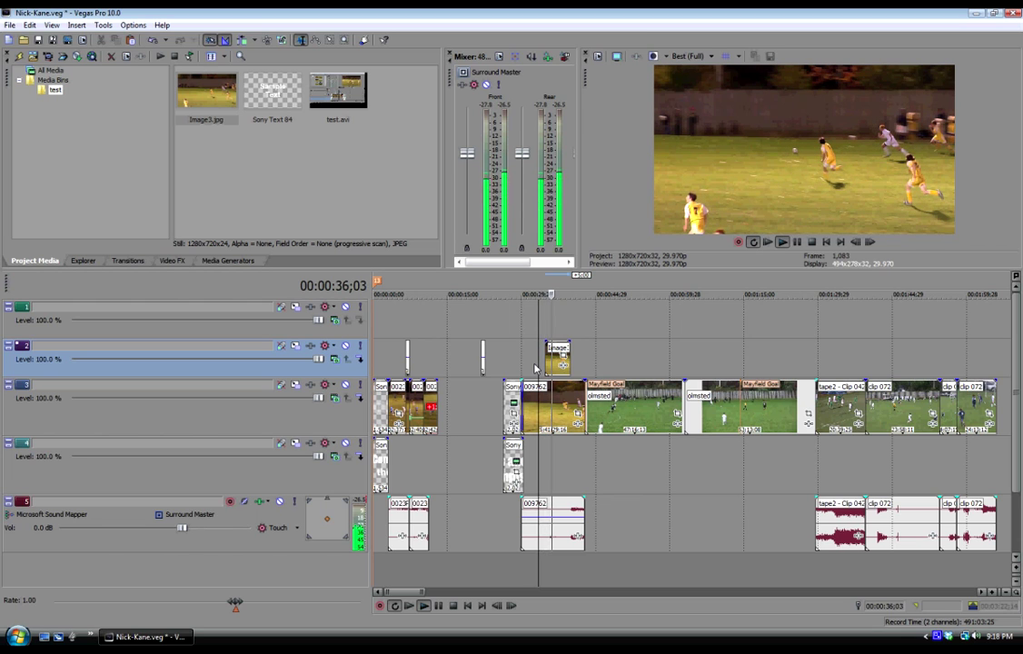
key(space)
click(536, 368)
key(space)
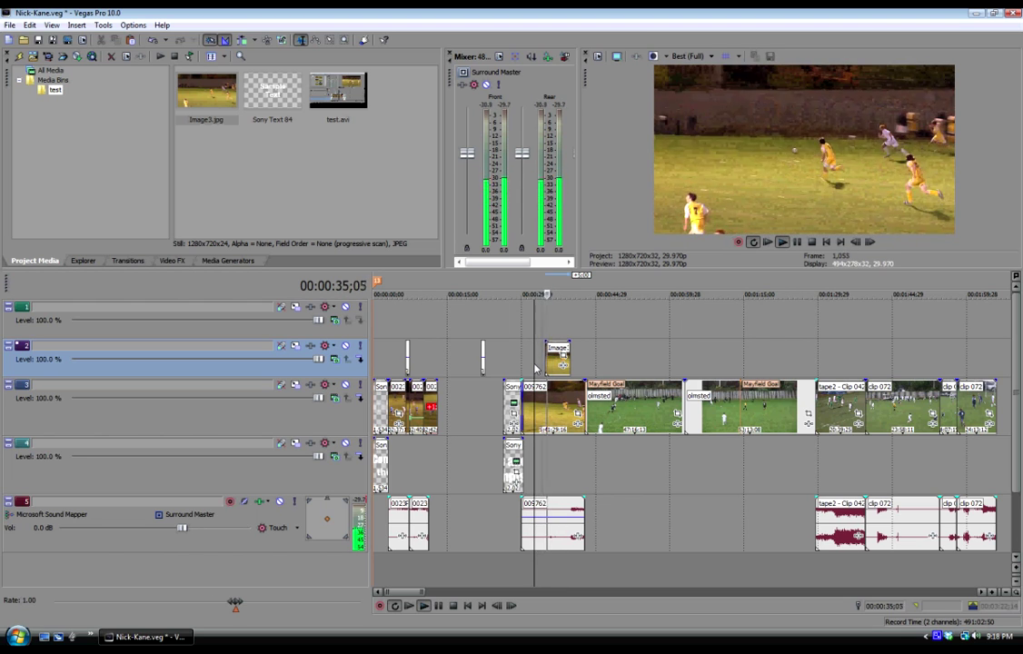
key(Return)
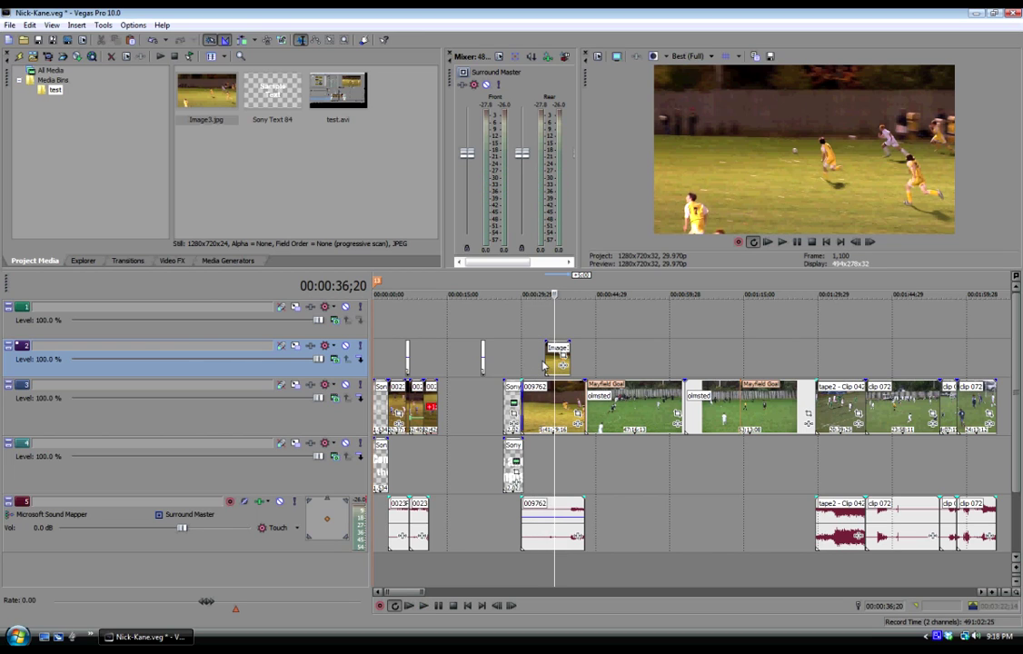
Zoom the timeline in and replay the freeze-frame section to find the cut point.
click(992, 594)
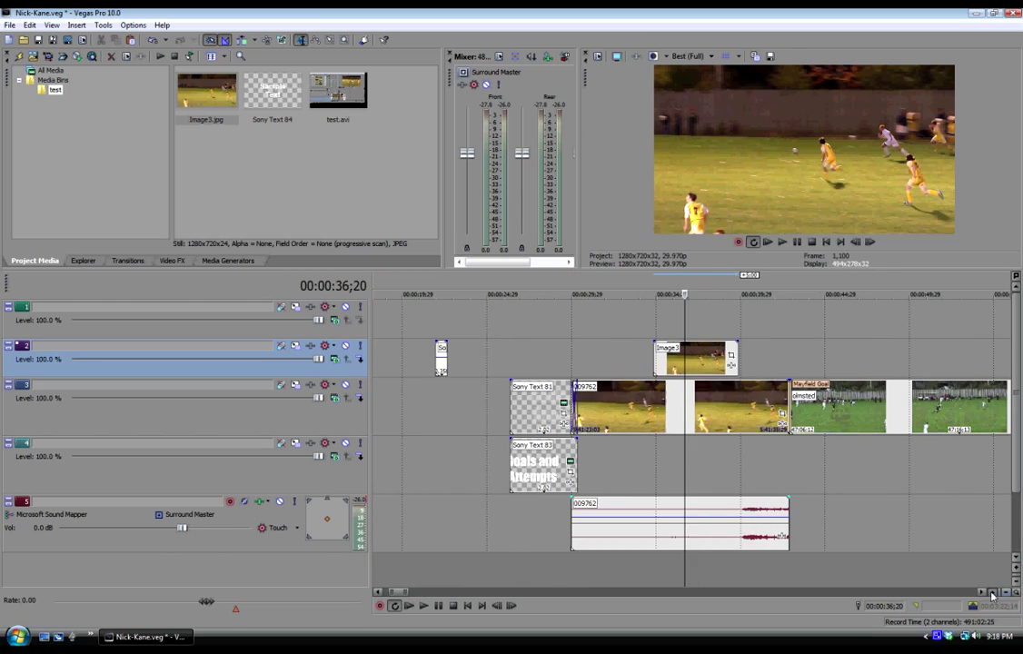
click(637, 373)
key(Return)
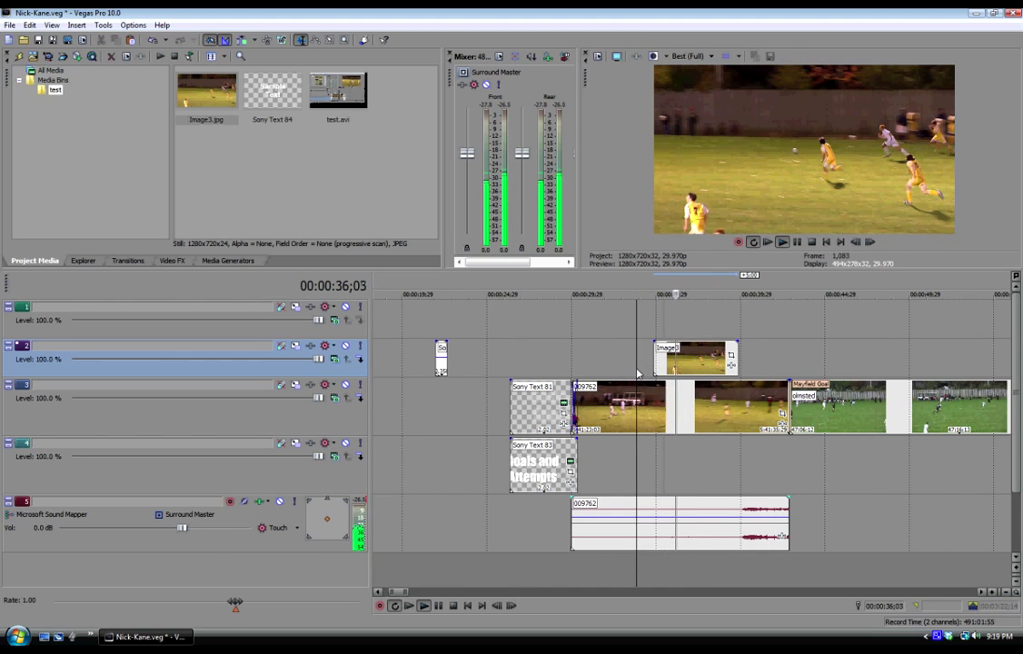
key(Return)
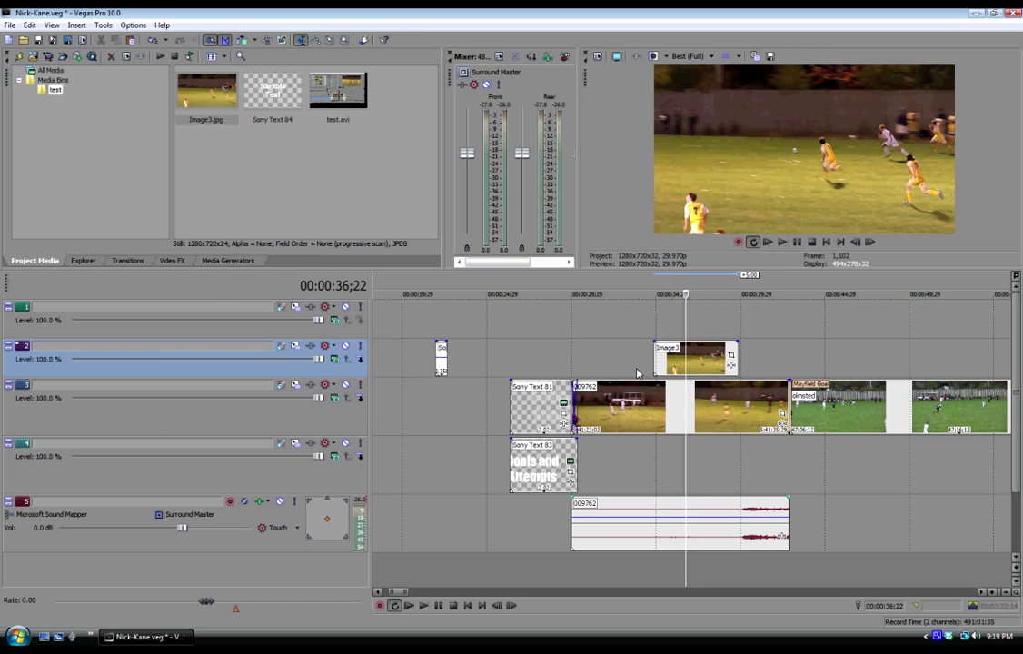
Split the Image3 still at 00:00:36;23 and delete its trailing piece.
click(687, 354)
key(s)
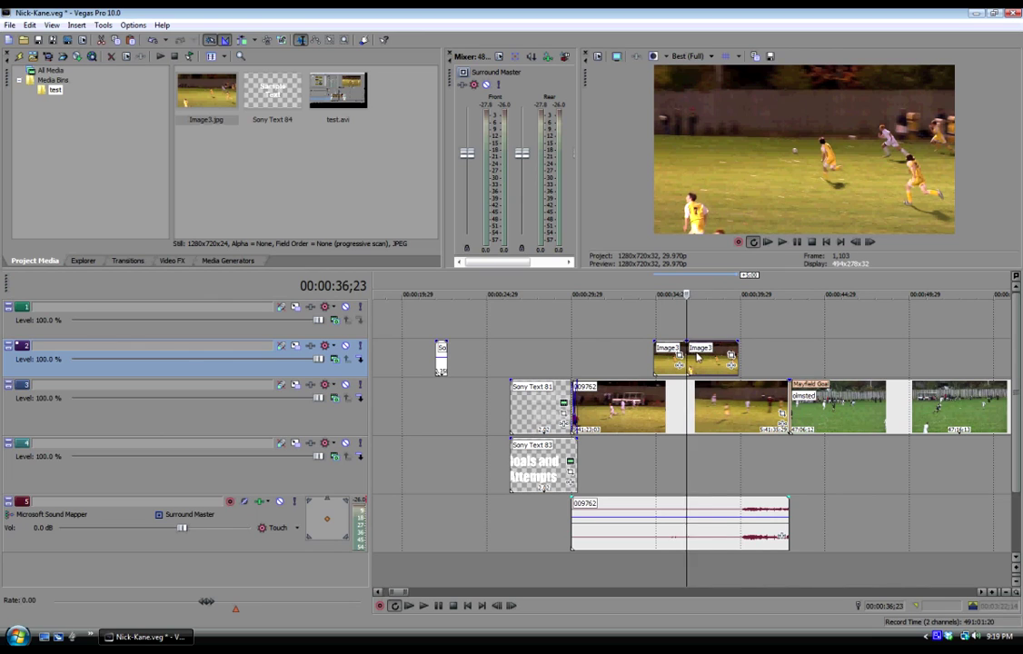
click(705, 358)
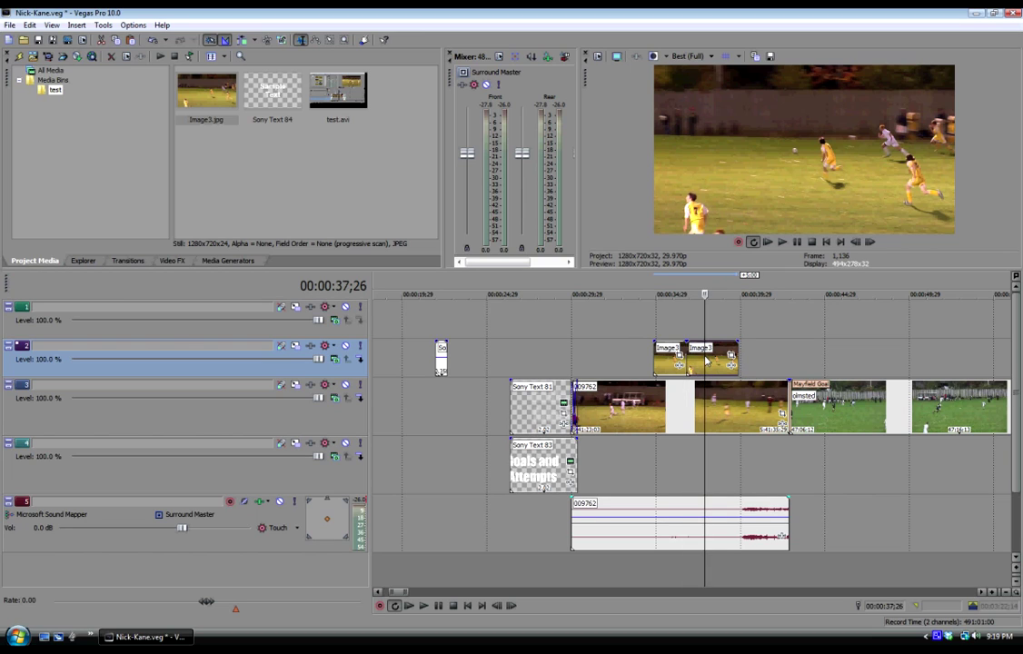
key(Delete)
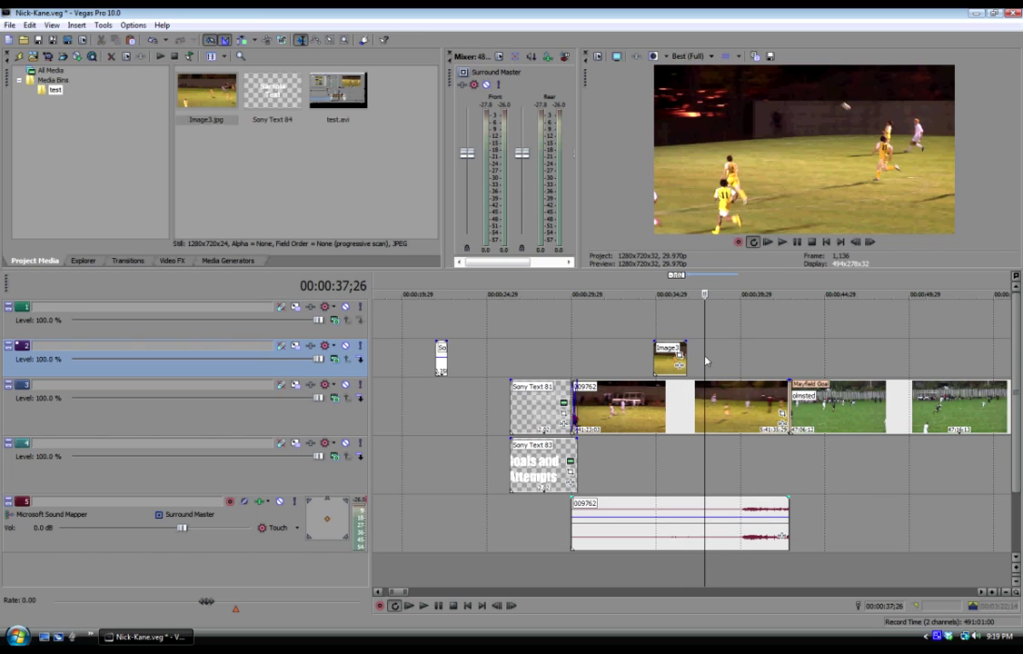
Review the action, then split the 009762 video and its audio at 00:00:34;25.
click(679, 409)
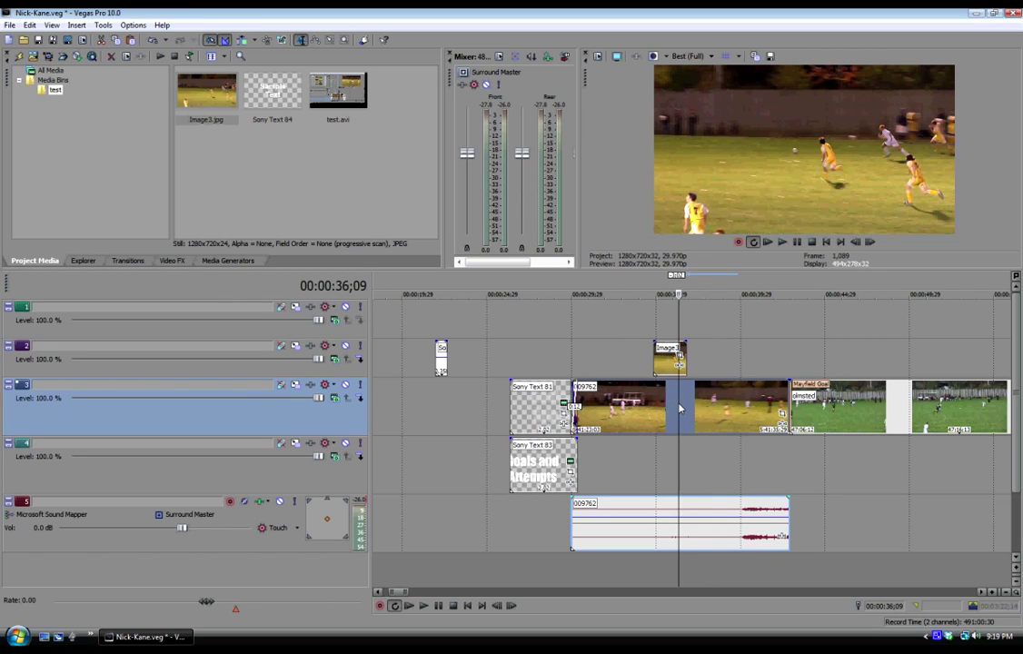
key(space)
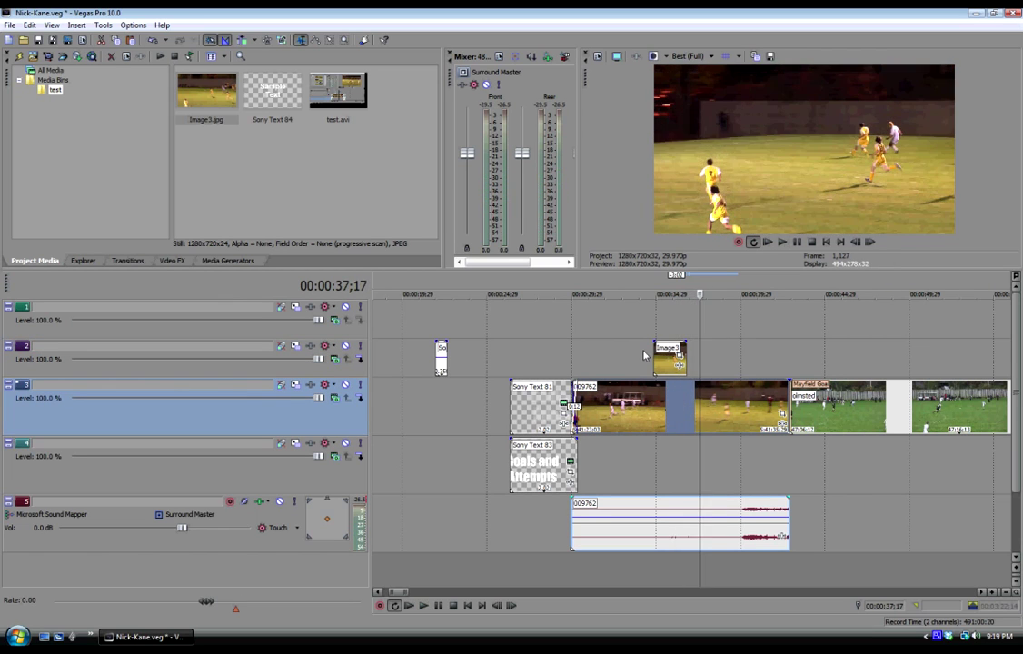
click(644, 355)
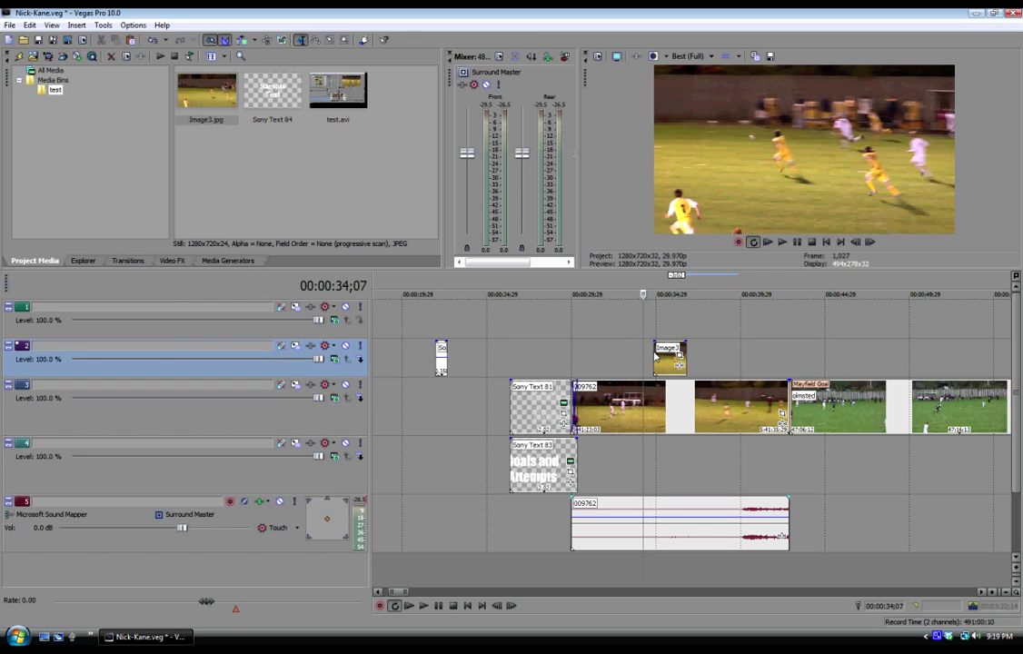
key(space)
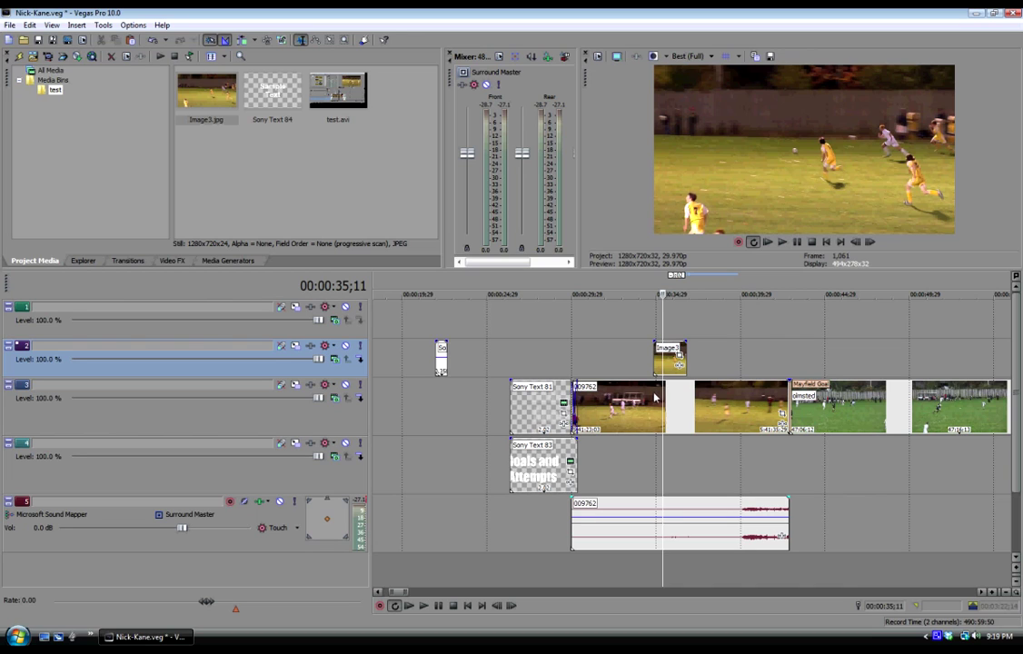
click(656, 396)
key(s)
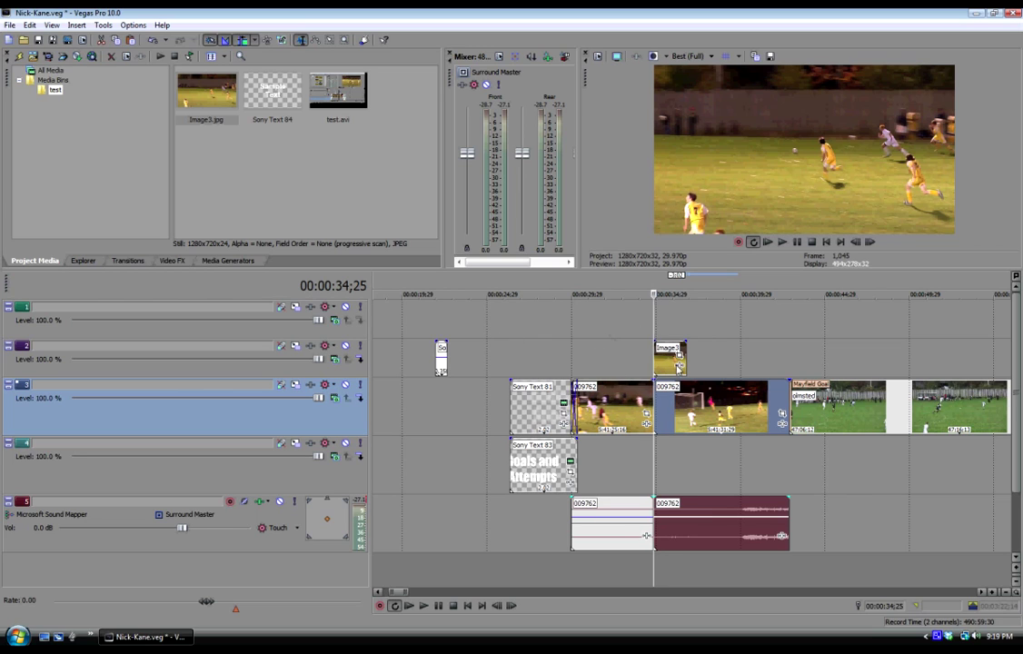
Return Image3 to 34;25, enable Auto Ripple, and push the later 009762 piece right.
drag(677, 409, 707, 408)
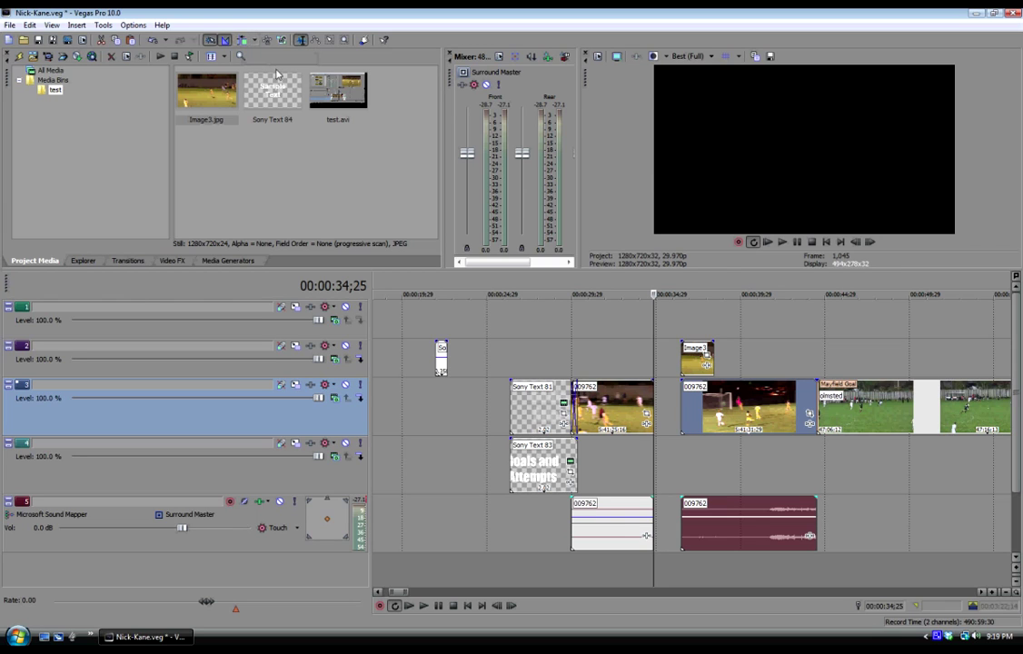
click(688, 355)
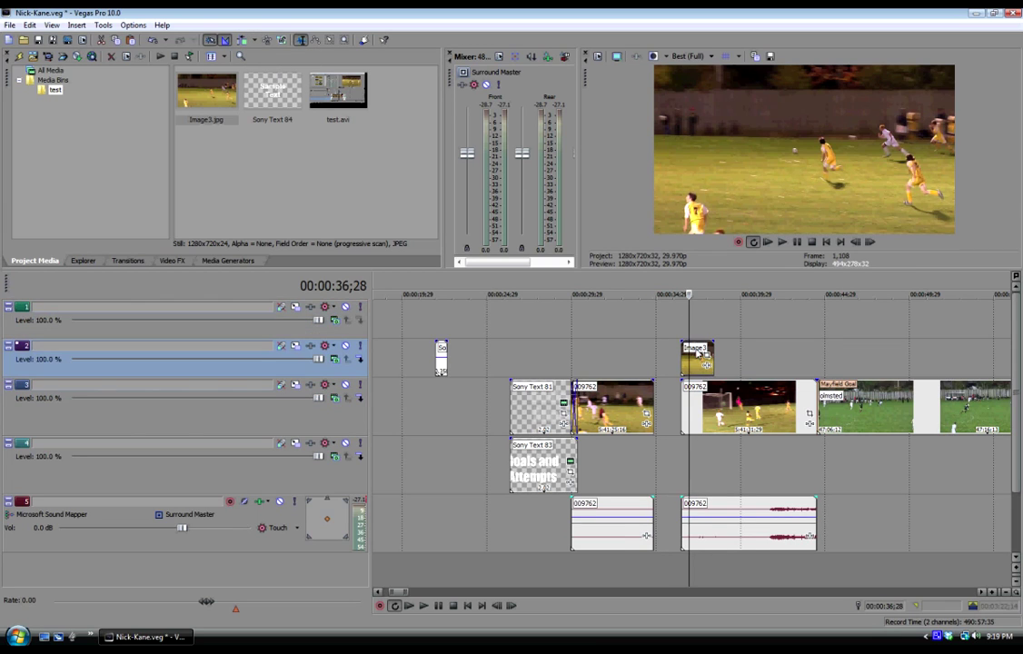
drag(688, 355, 659, 364)
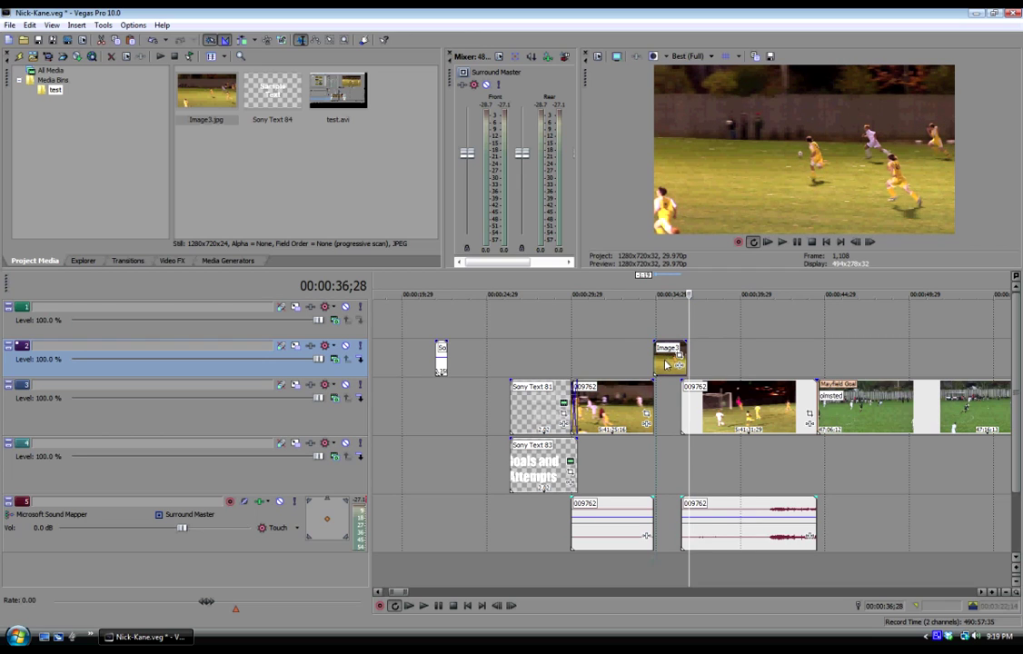
click(658, 364)
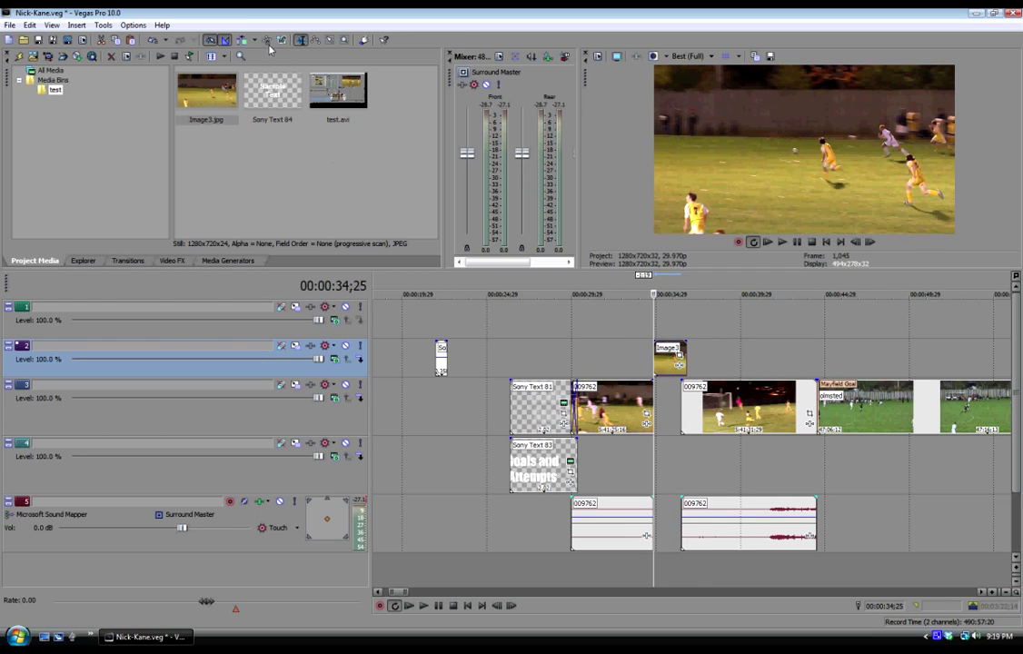
click(241, 40)
drag(698, 411, 704, 411)
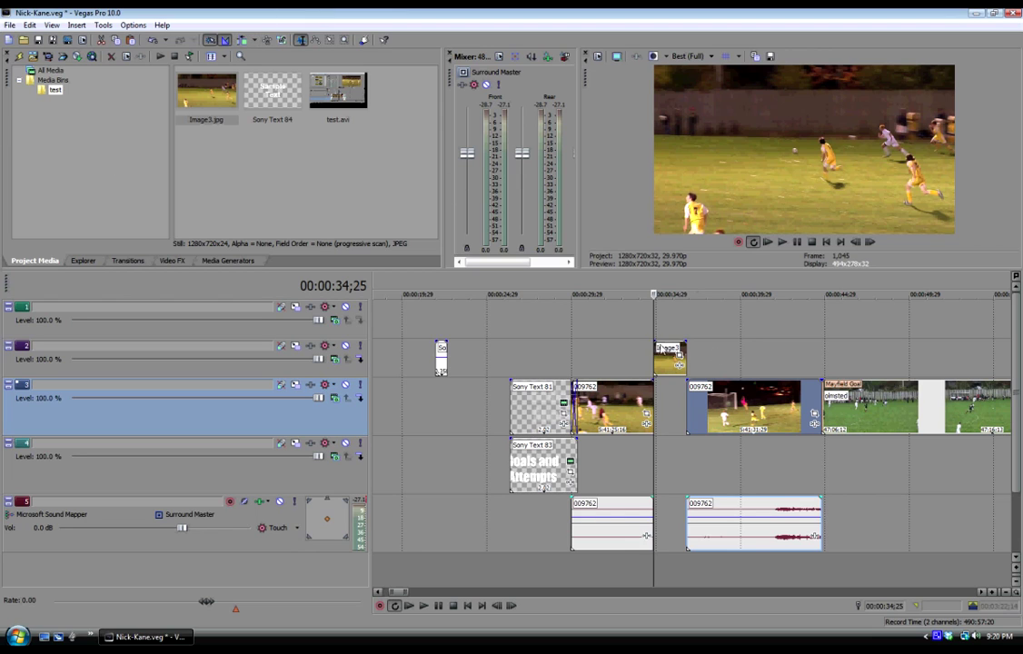
Move the Image3 still down into the gap on track 3 and play through it.
drag(668, 350, 664, 404)
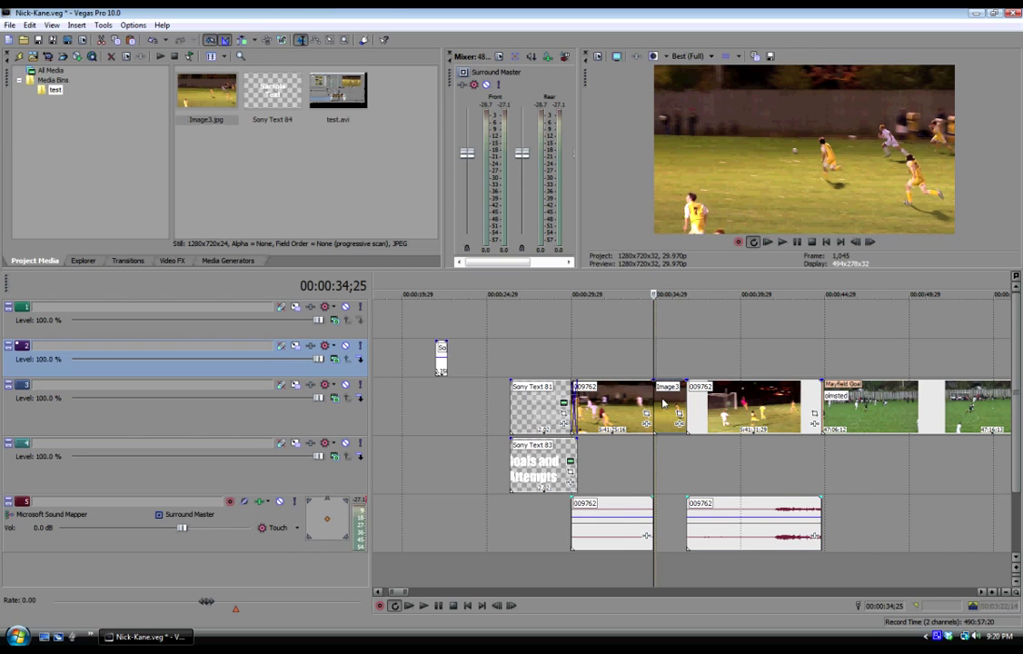
click(645, 369)
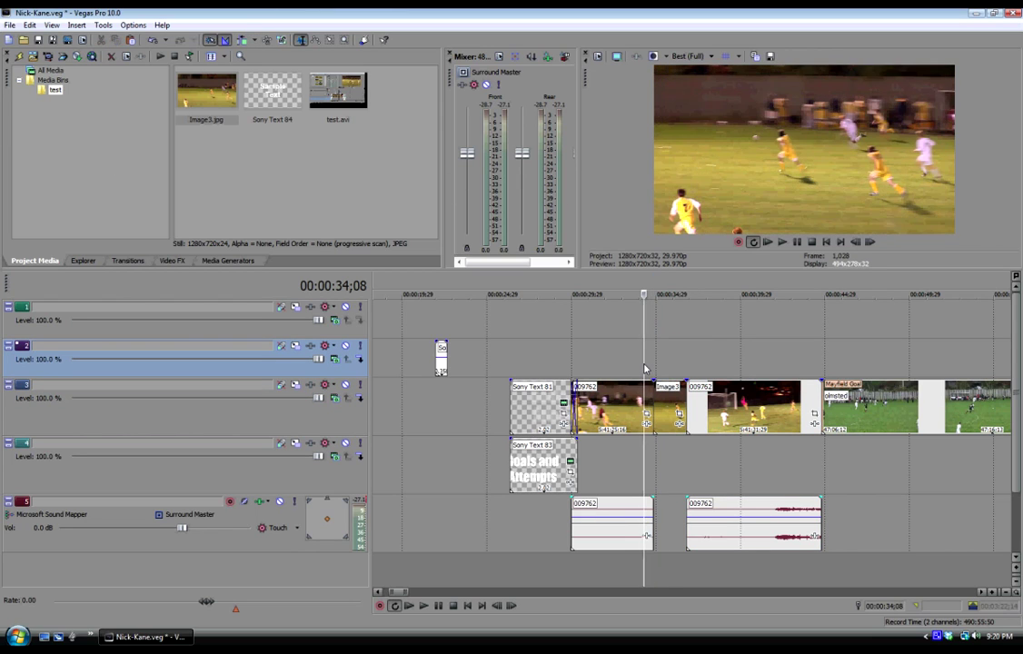
key(space)
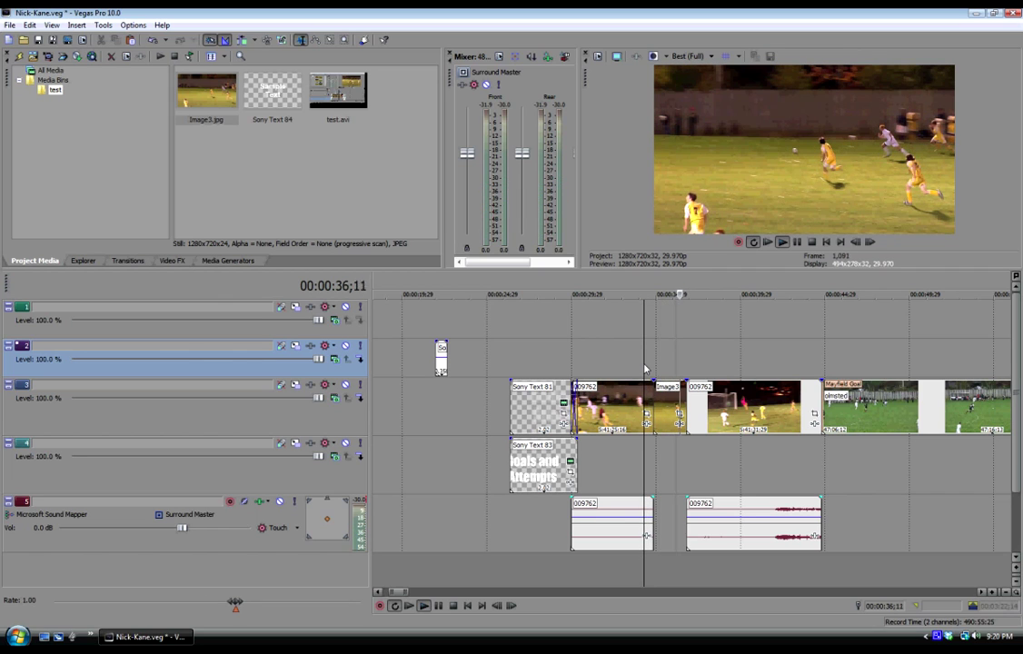
key(space)
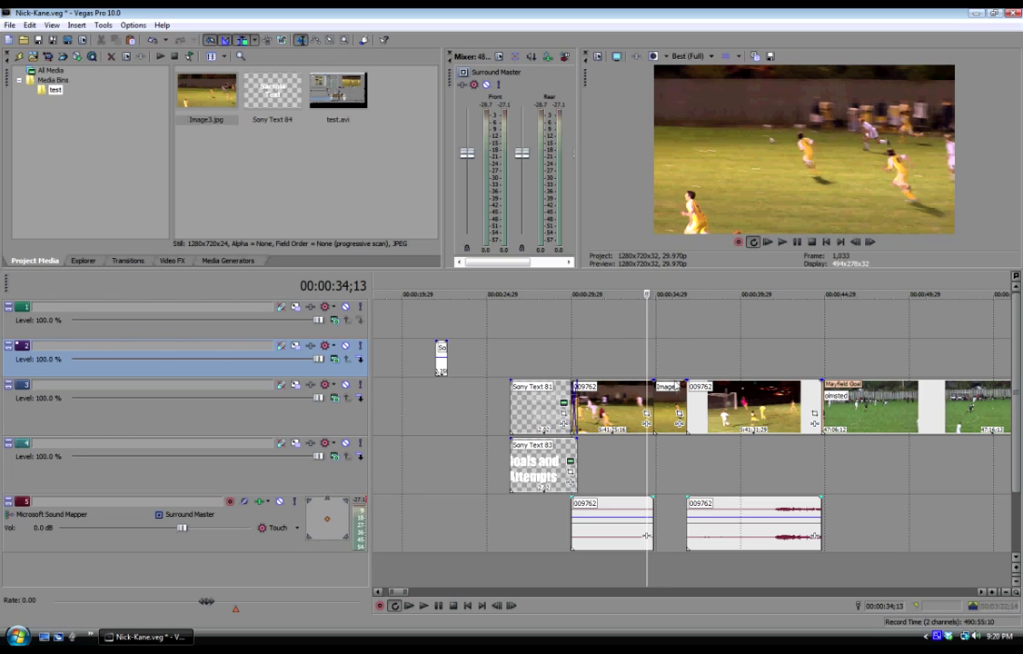
Trim Image3's end shorter so later clips close up, then replay the edit.
click(590, 399)
drag(686, 400, 675, 401)
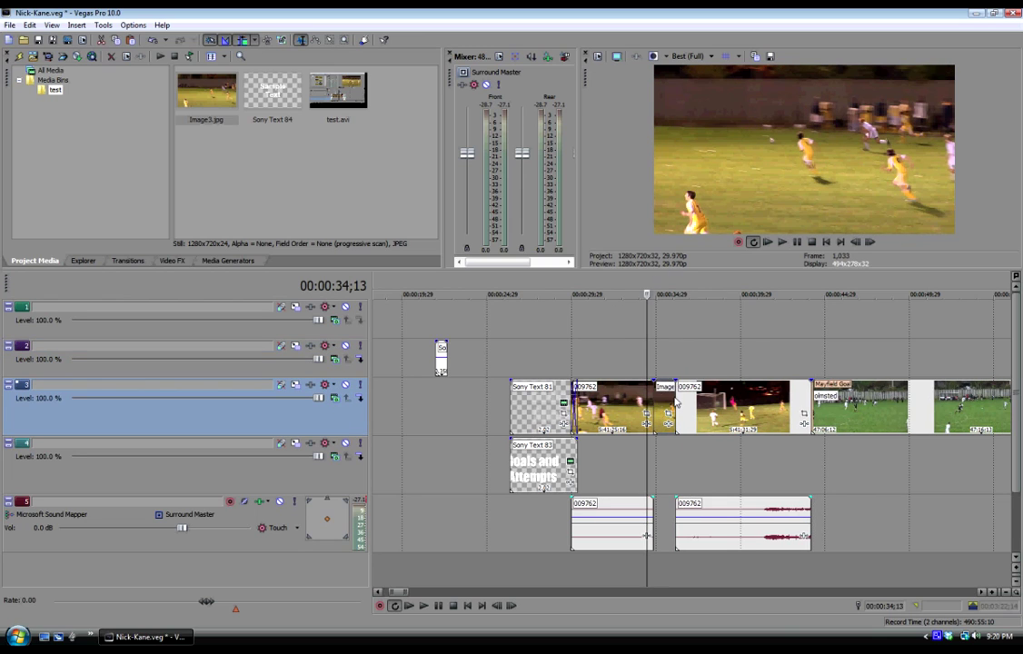
click(636, 365)
key(space)
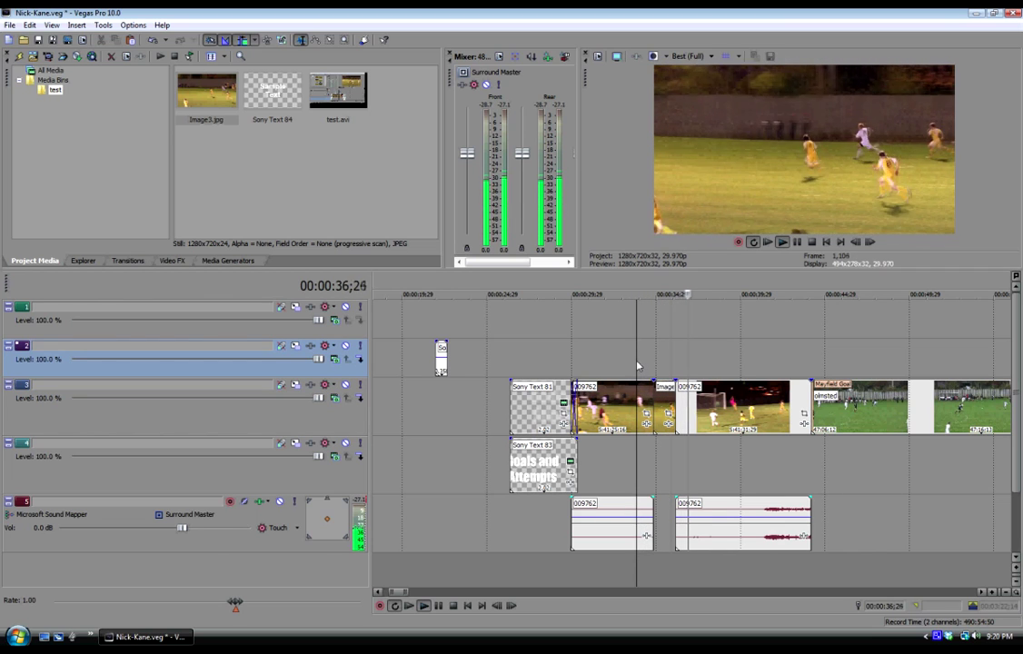
key(Return)
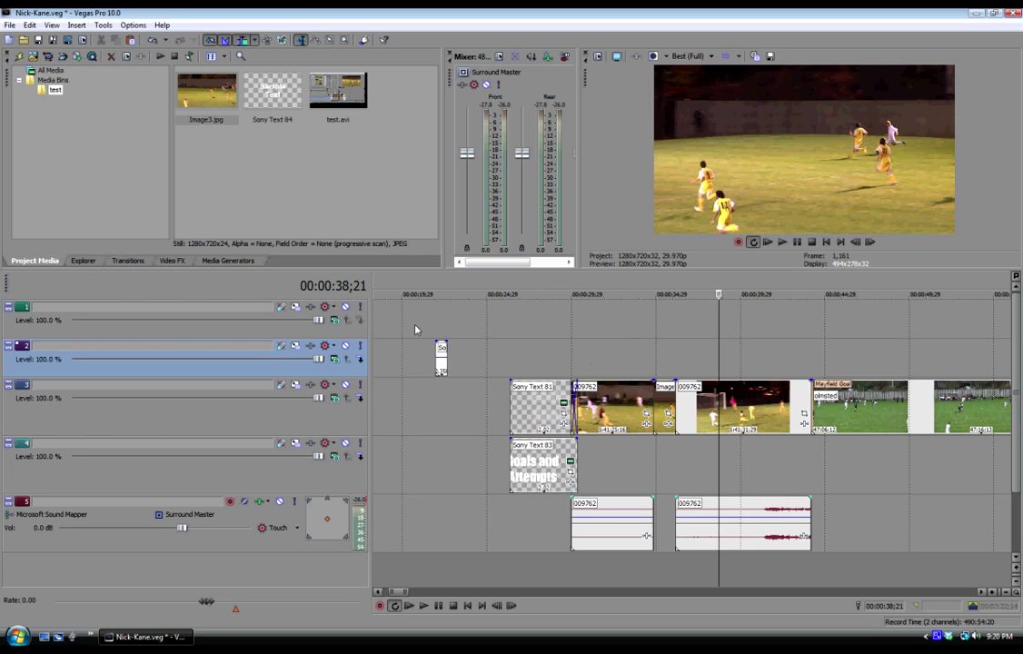
click(662, 349)
Insert a white Sony Solid Color generated event on track 2 at 35;09.
right_click(664, 353)
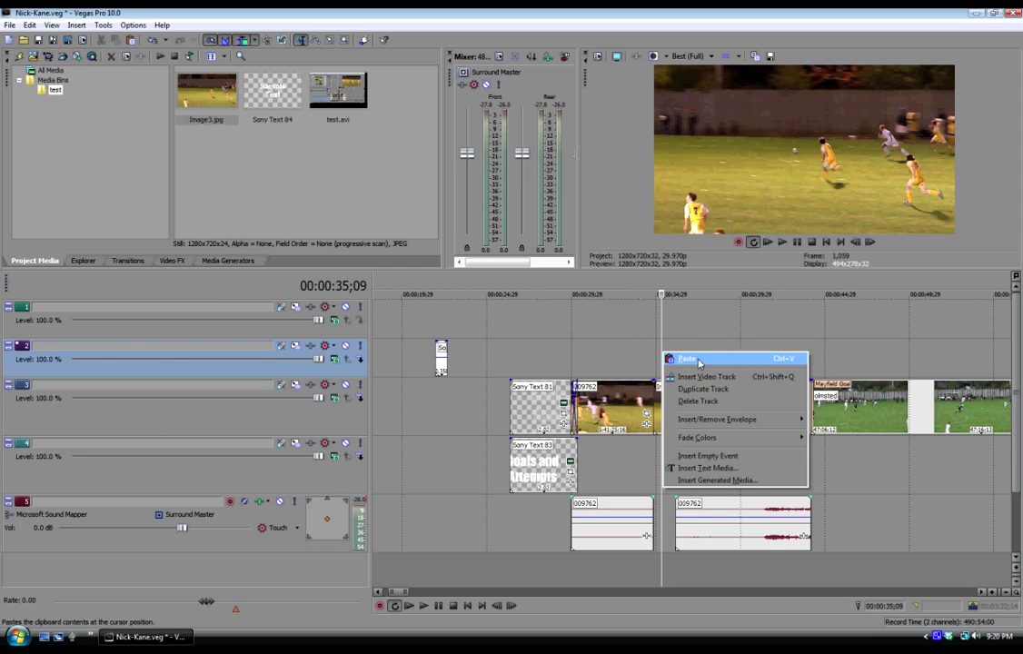
mouse_move(719, 441)
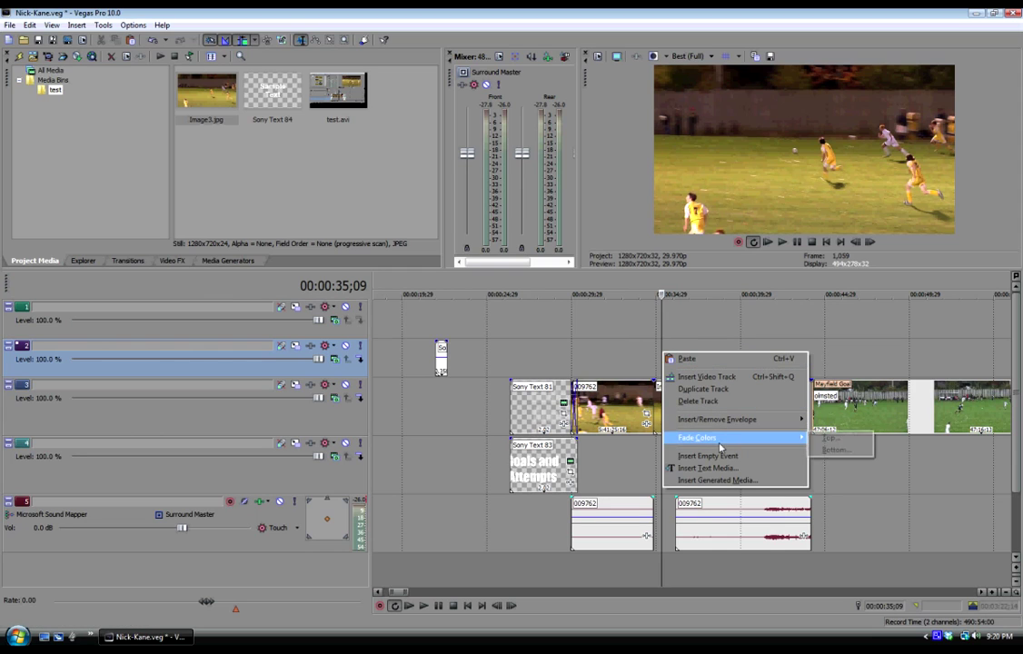
click(666, 356)
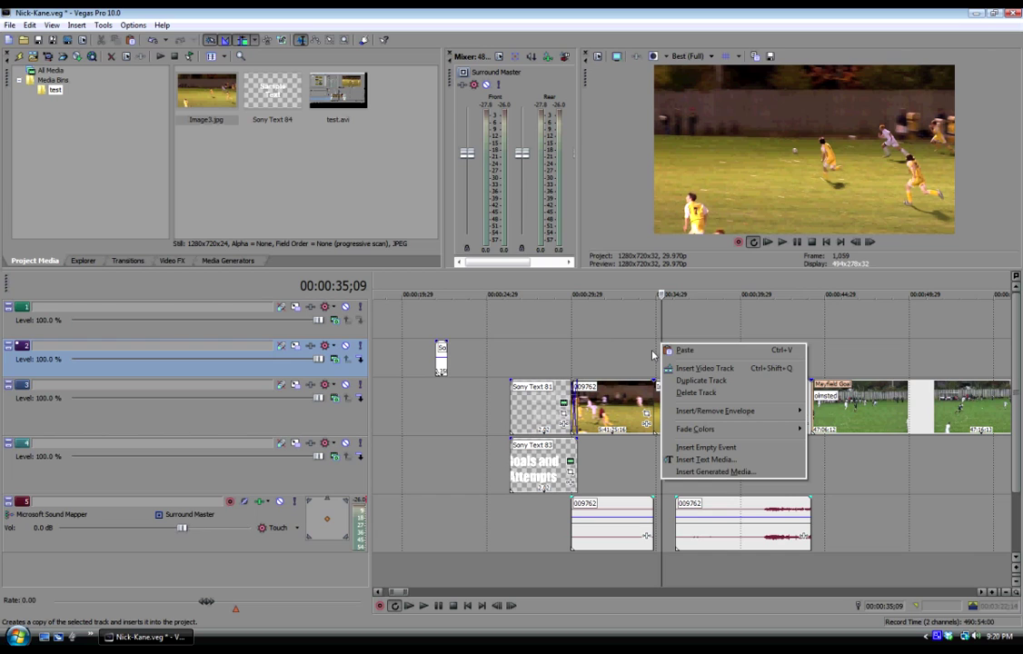
click(748, 475)
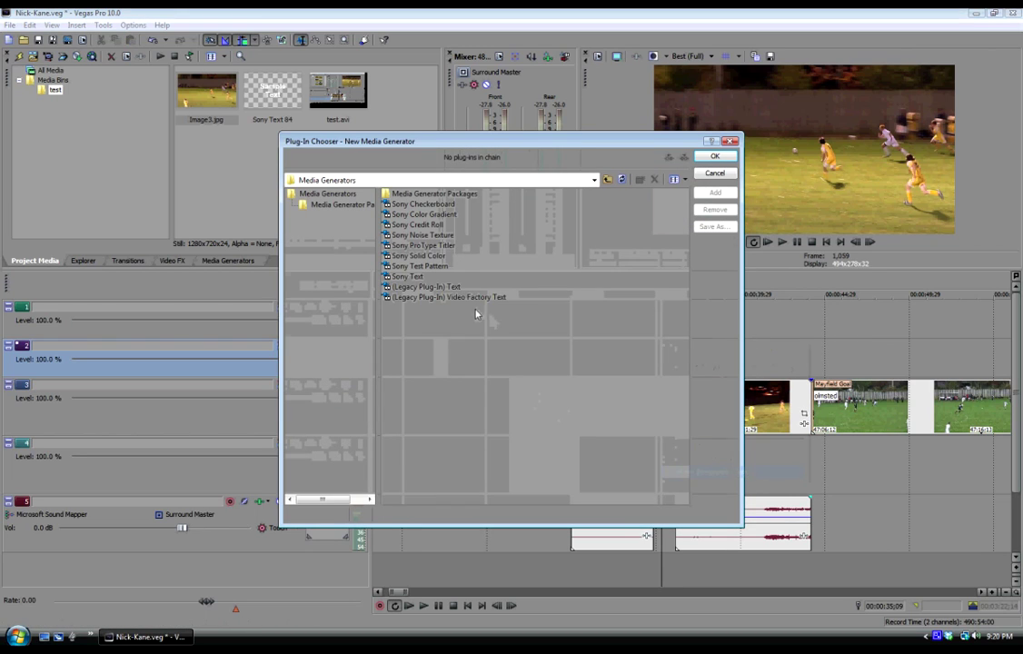
click(417, 257)
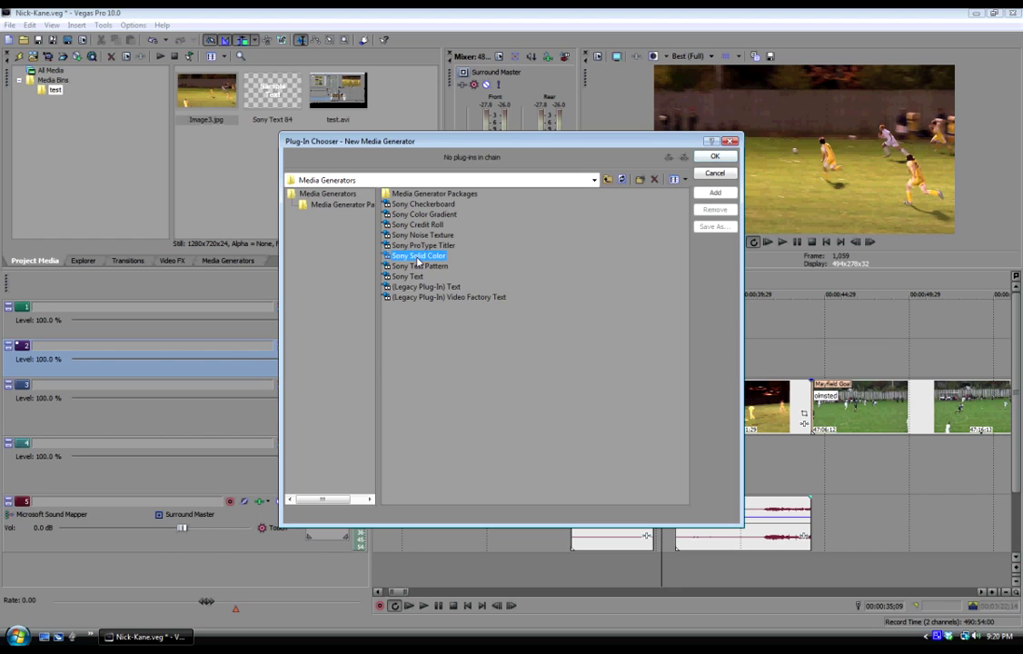
click(713, 193)
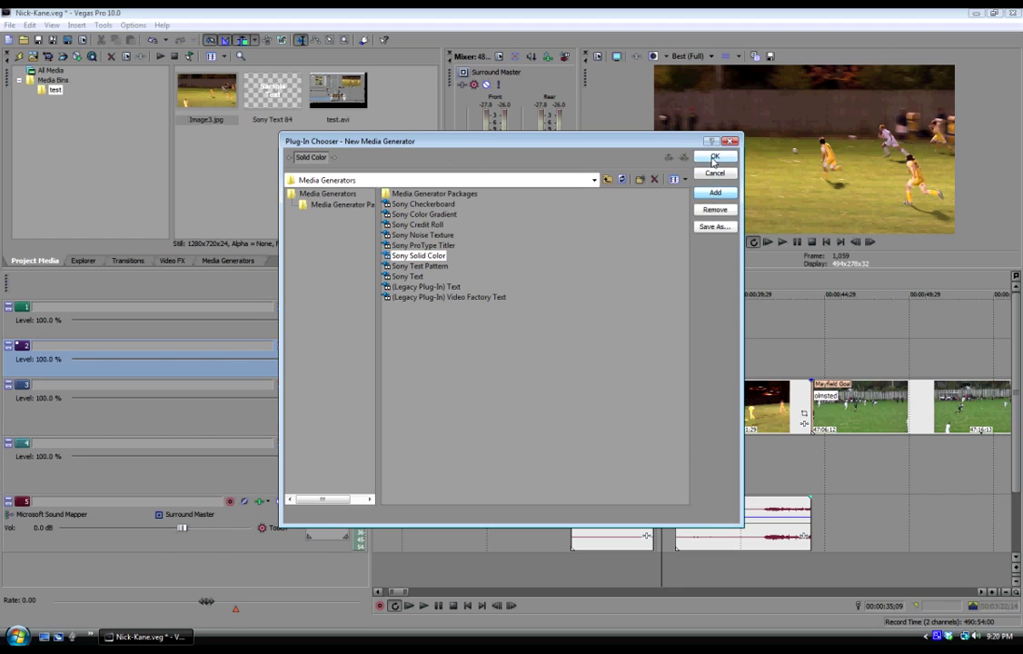
click(715, 156)
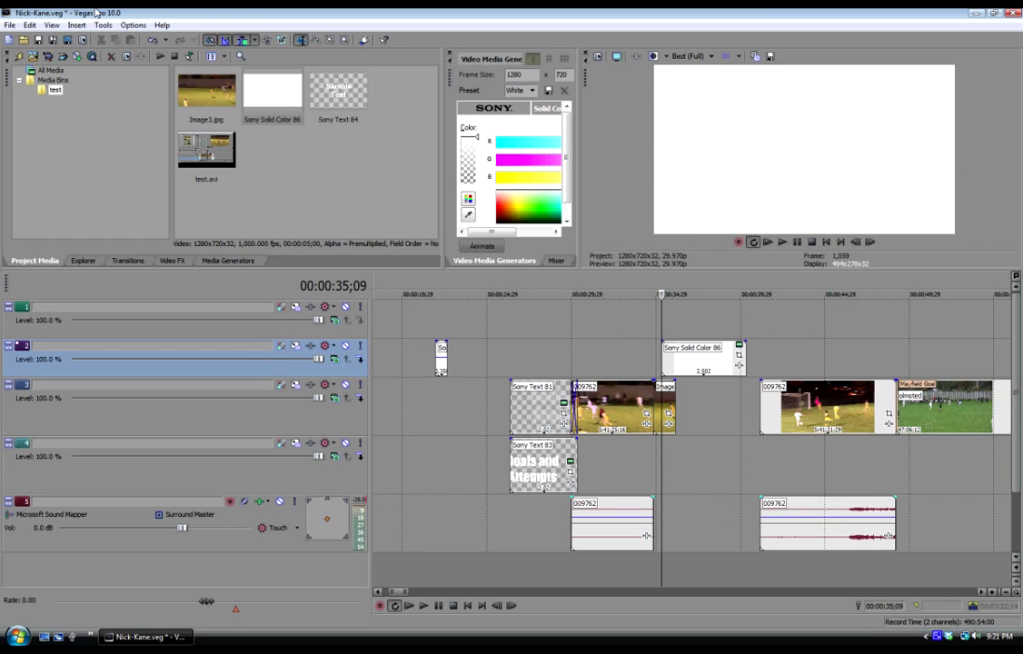
click(32, 25)
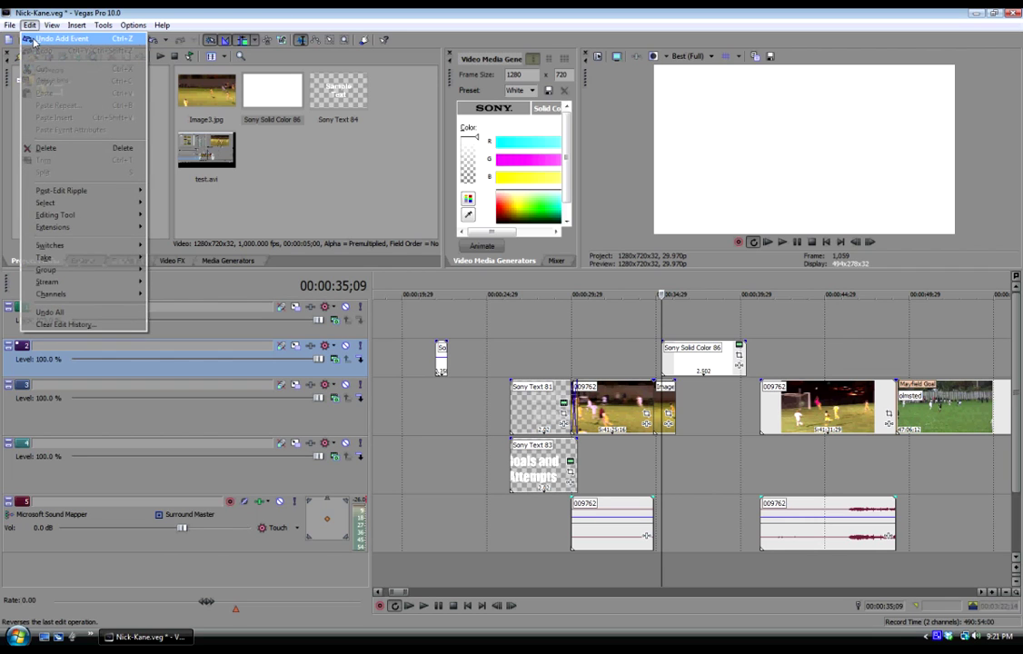
Undo the earlier solid colour and insert a fresh white Sony Solid Color 87 event on track 2.
click(43, 41)
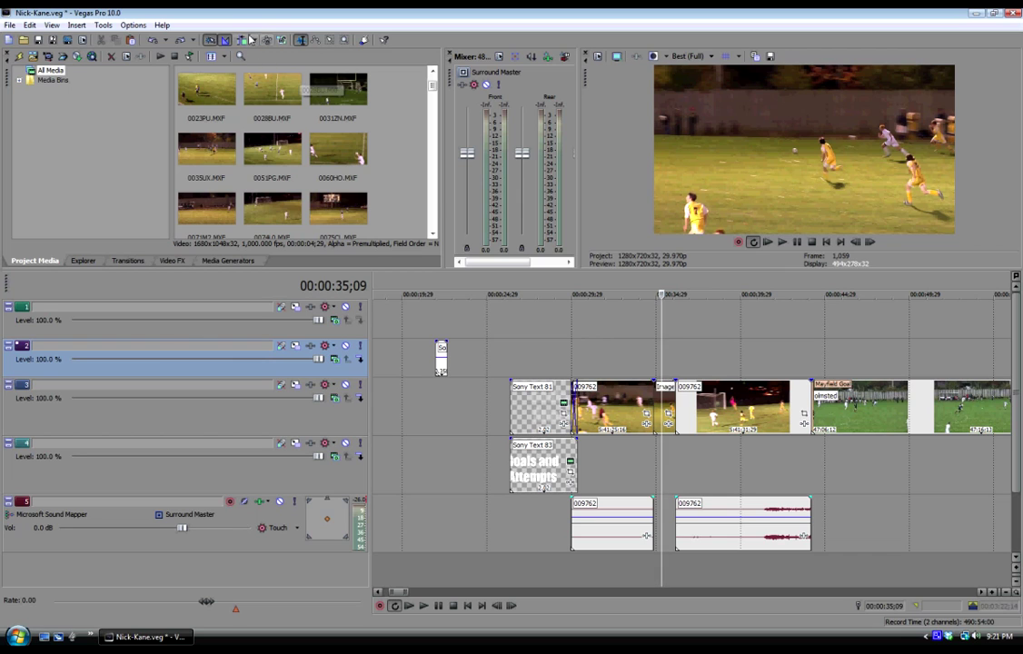
right_click(654, 339)
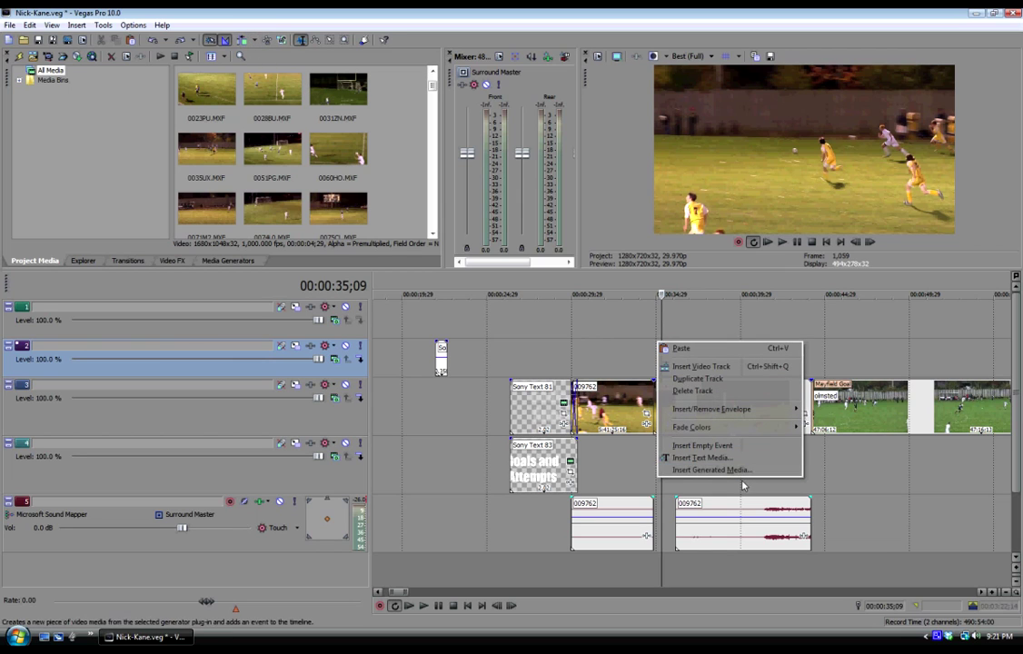
click(748, 470)
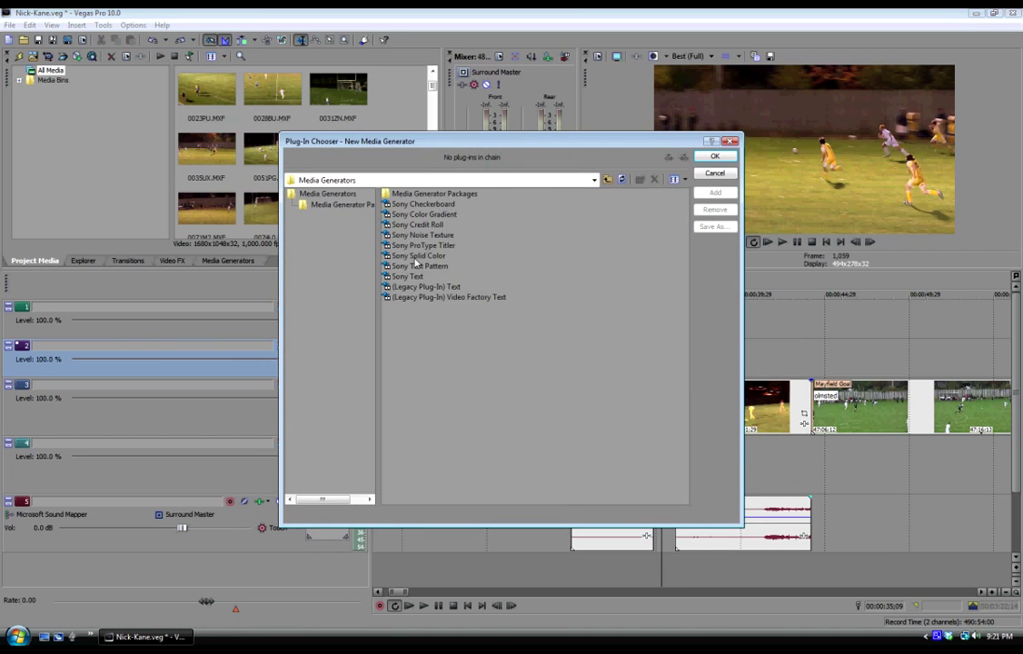
click(420, 256)
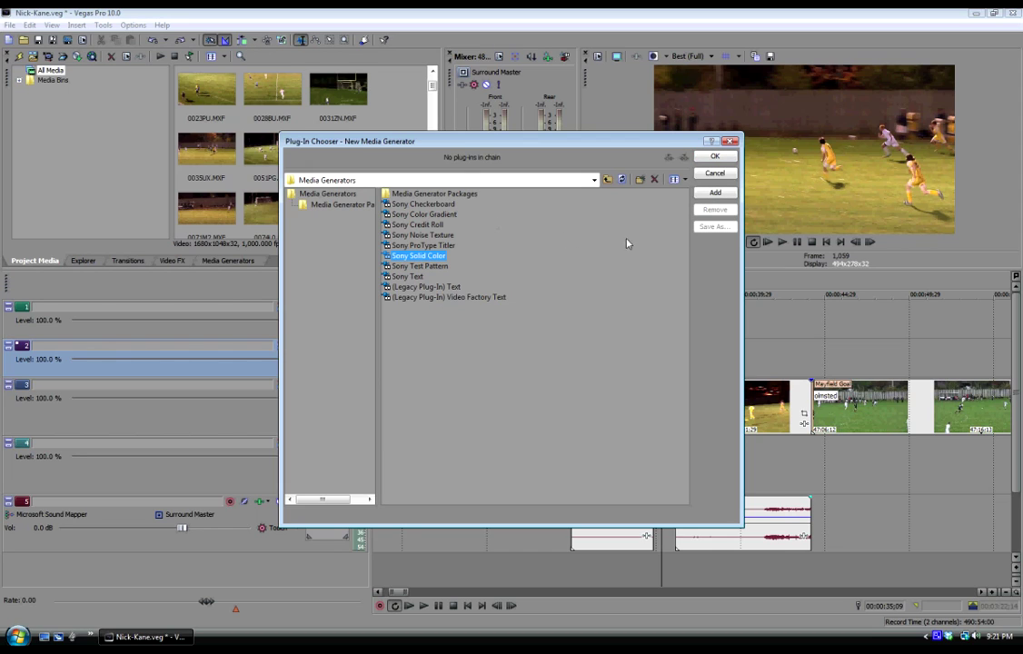
click(715, 193)
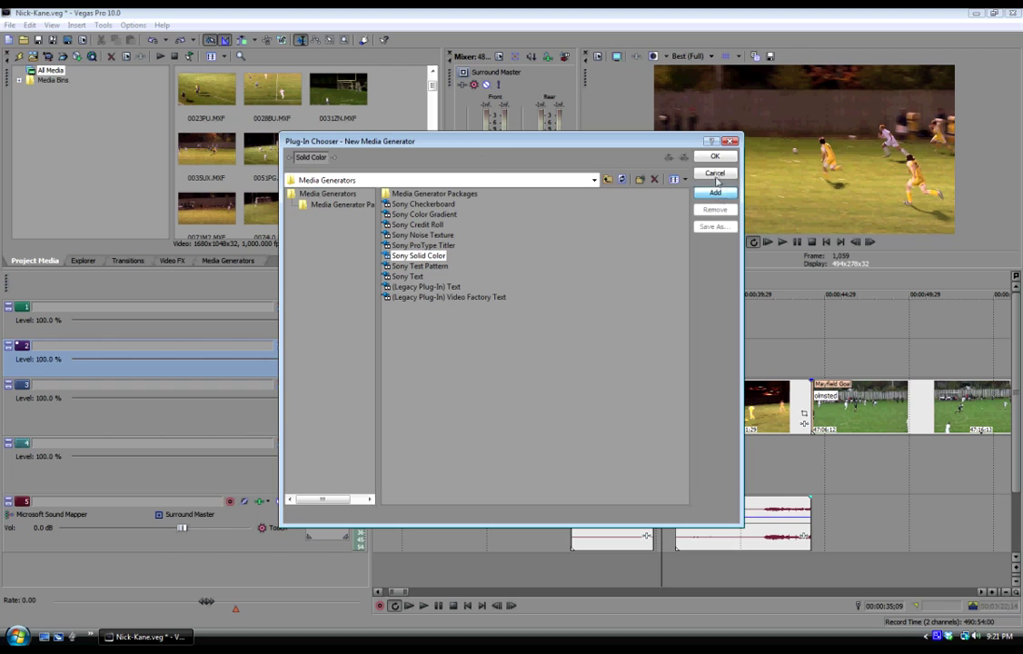
click(715, 156)
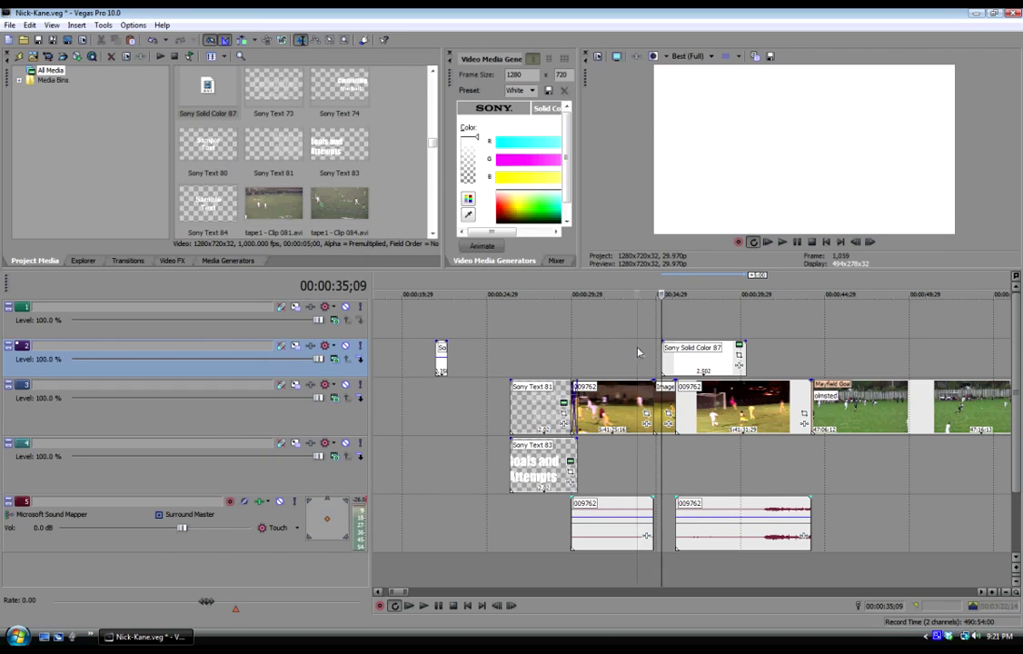
Nudge the white solid colour event left and trim its end over the freeze-frame.
drag(688, 354, 681, 356)
click(631, 366)
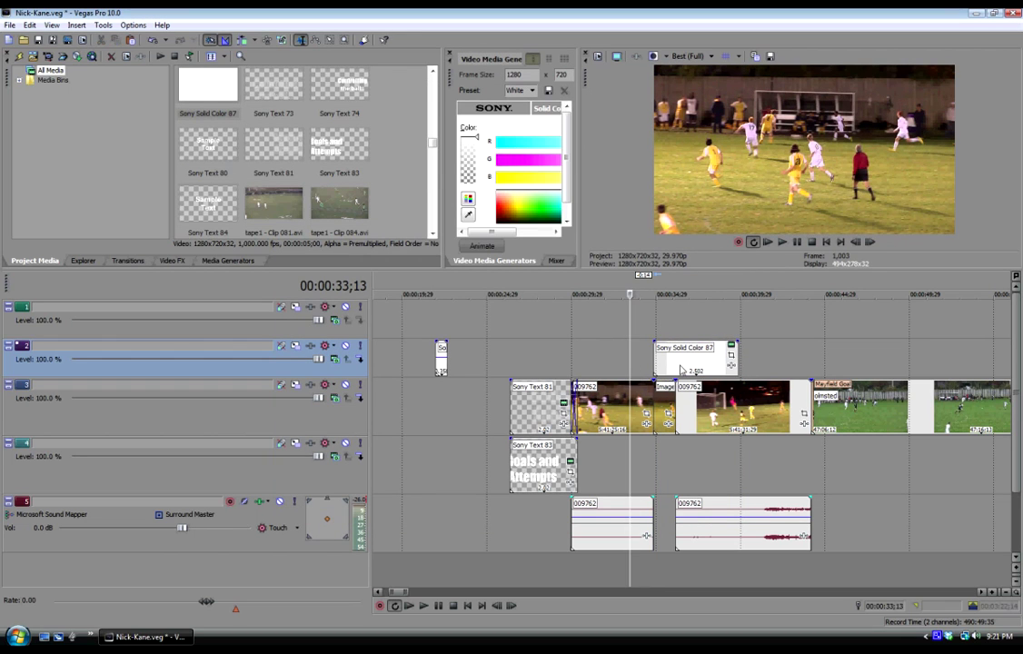
drag(741, 358, 668, 364)
Lower the solid colour overlay's opacity to 37% and make the timeline tracks taller.
click(662, 363)
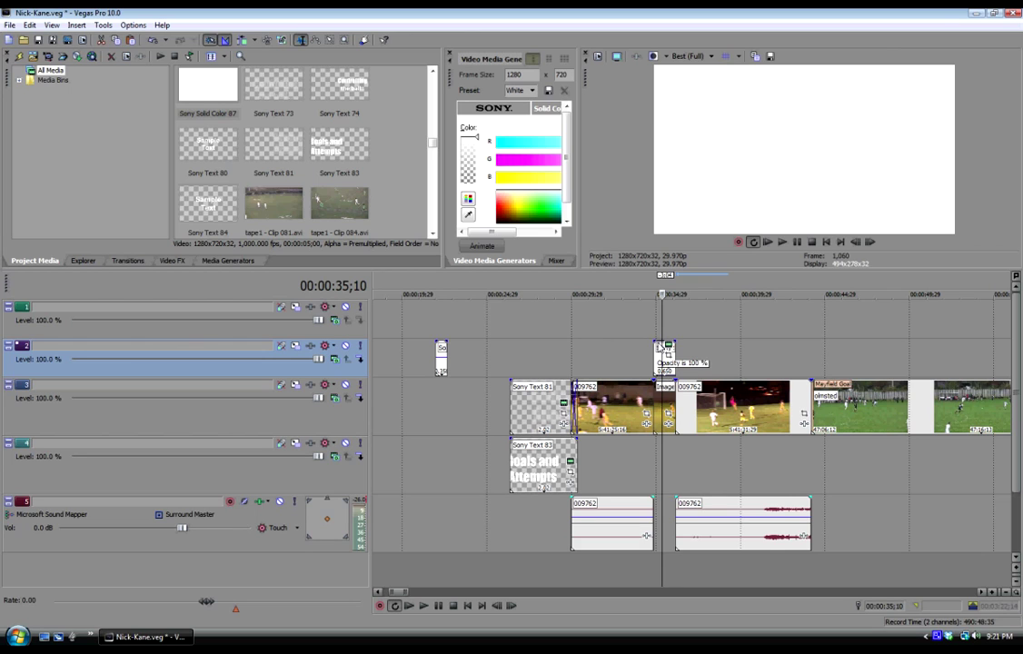
drag(660, 347, 658, 367)
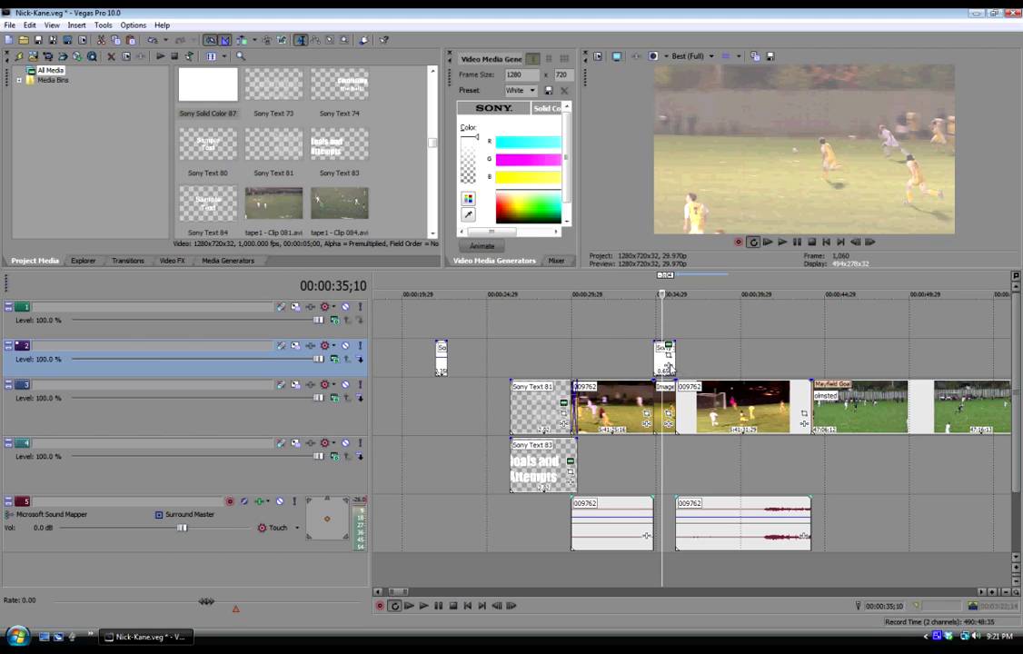
click(1017, 570)
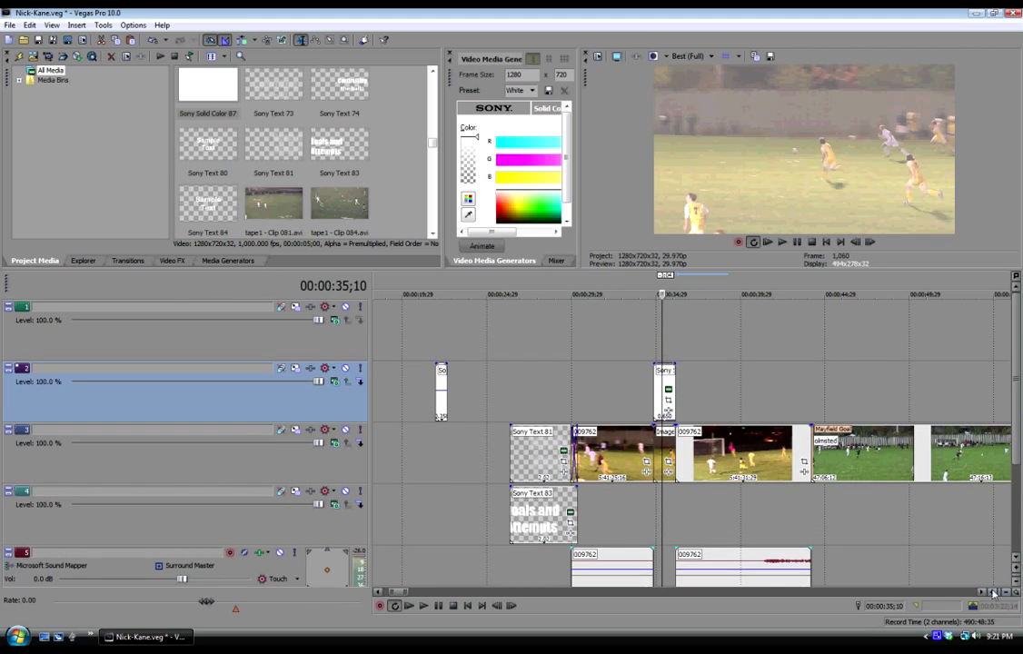
Add the Sony Cookie Cutter effect to the white solid colour event's FX chain.
scroll(689, 507, up, 8)
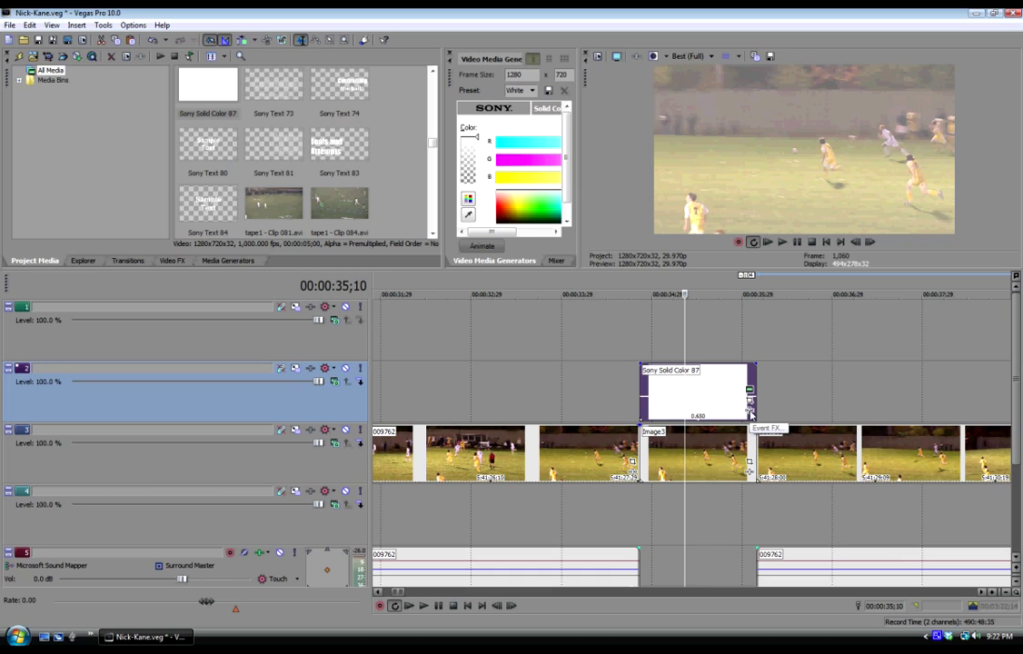
click(750, 414)
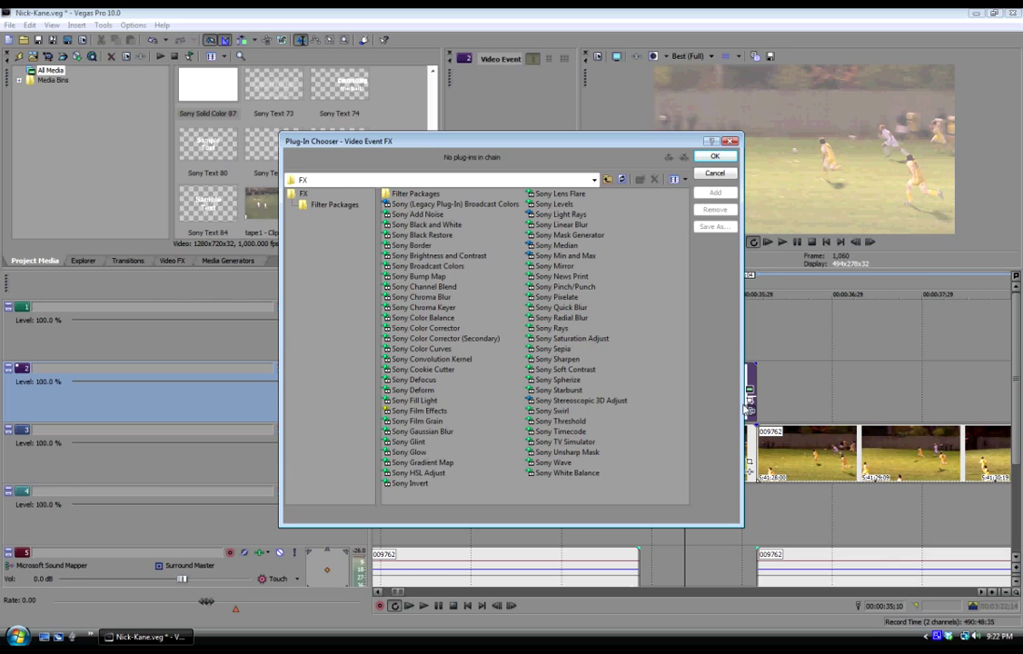
click(443, 371)
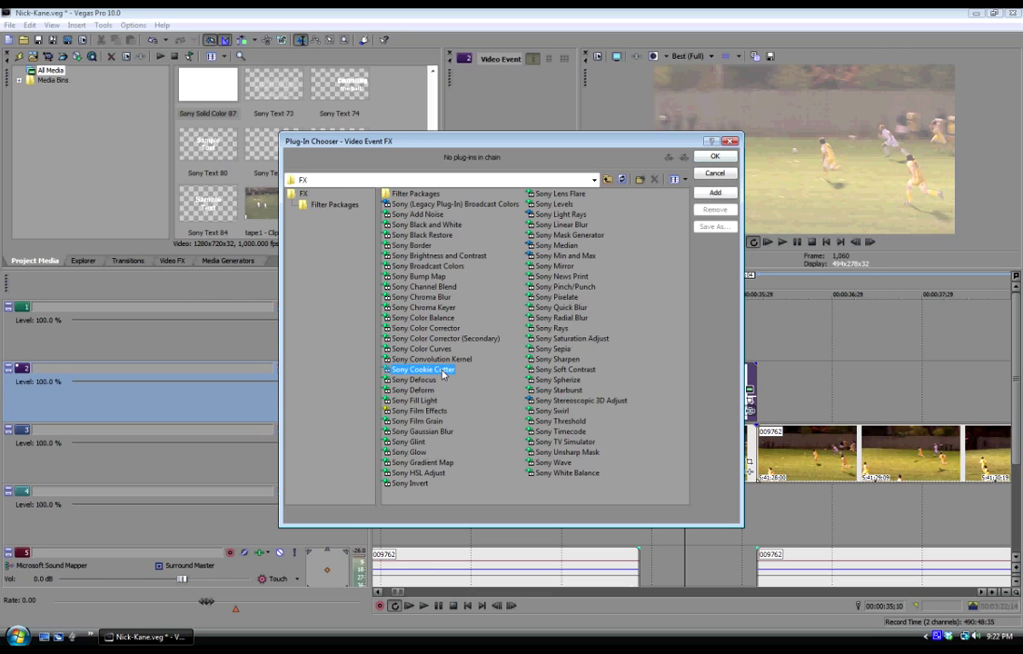
click(714, 193)
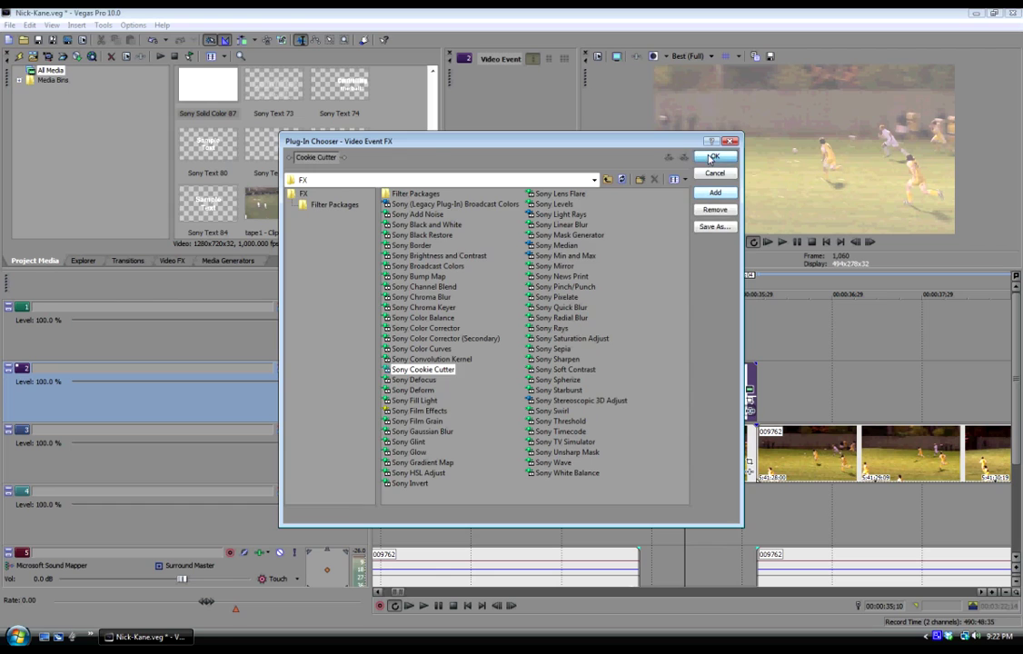
click(714, 156)
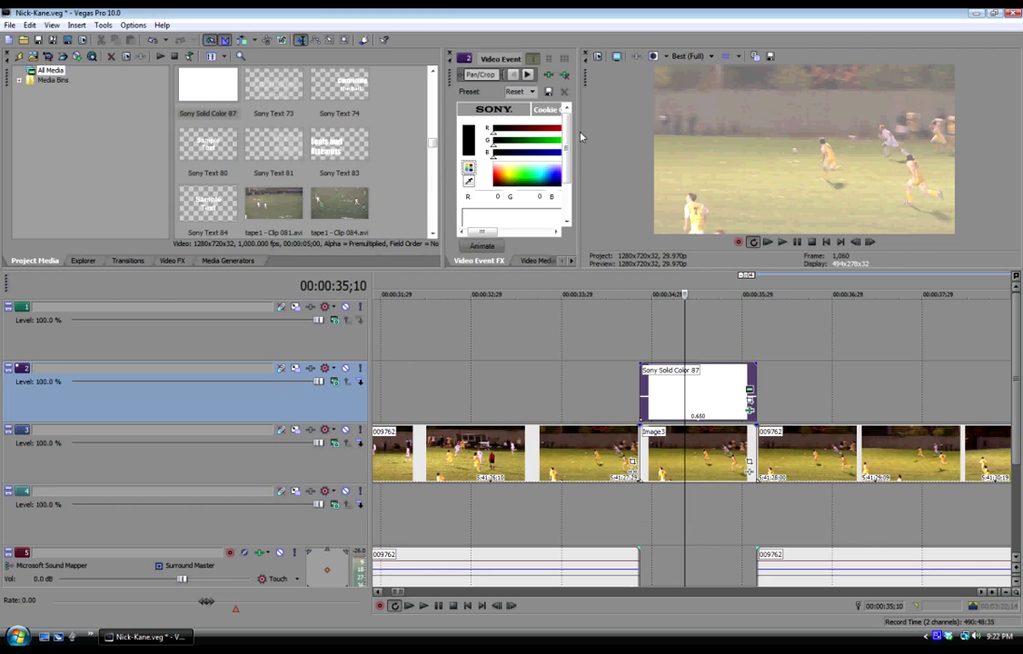
Enlarge the Cookie Cutter panel and set Shape to Triangle with Method Cut away section.
drag(581, 136, 637, 134)
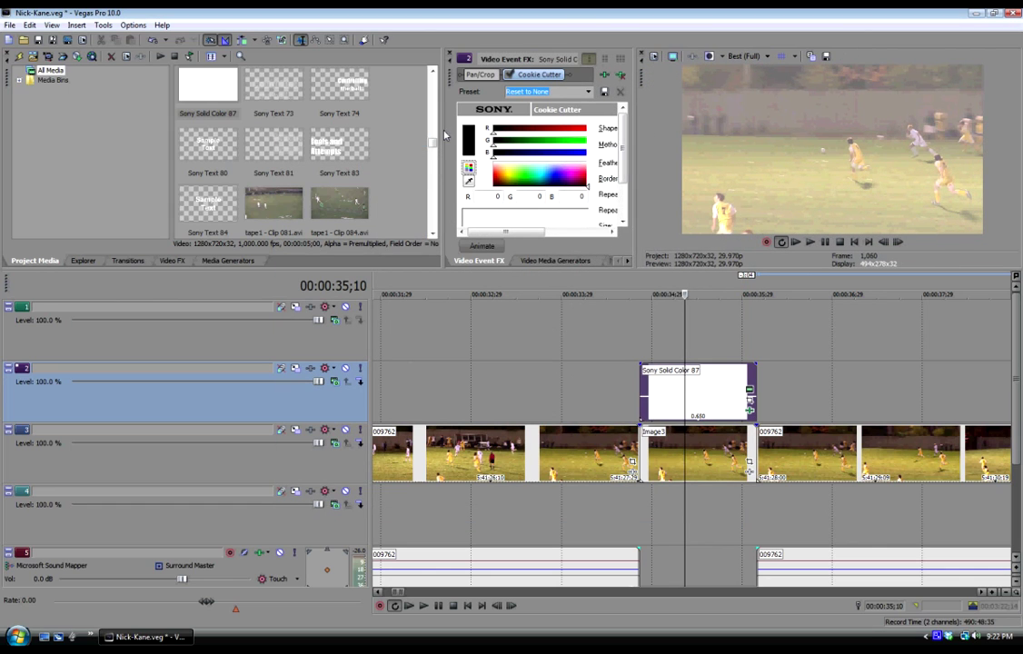
drag(444, 136, 278, 137)
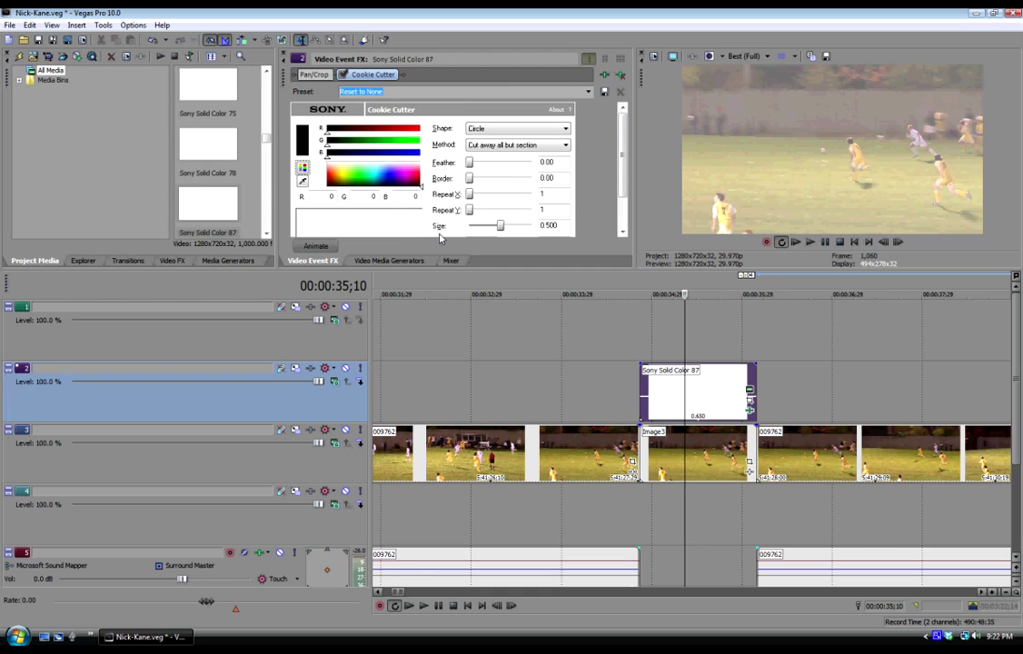
drag(434, 273, 433, 300)
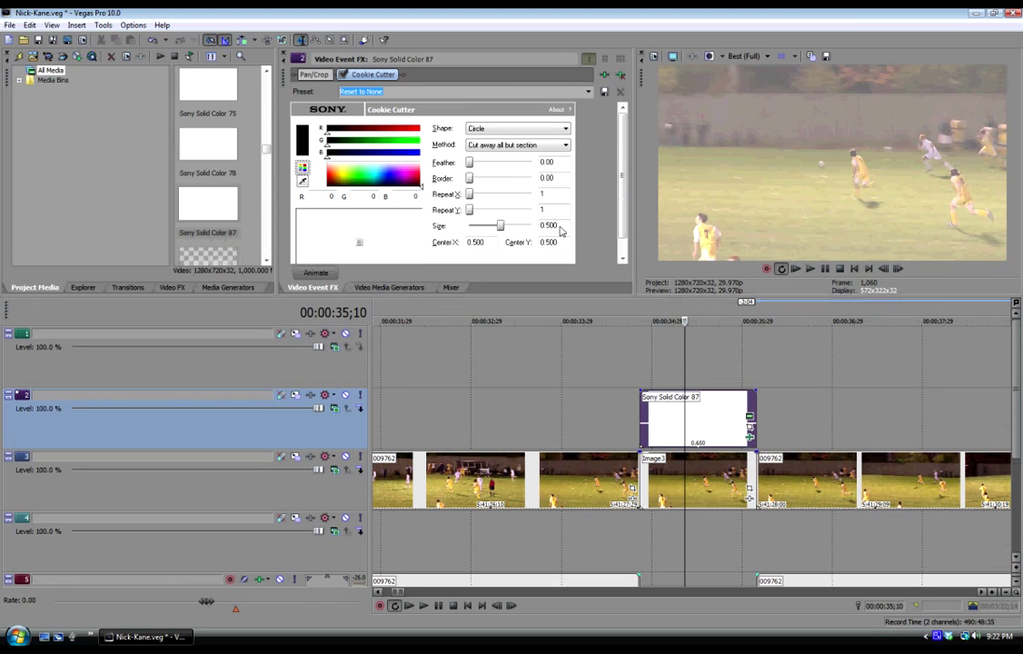
click(540, 131)
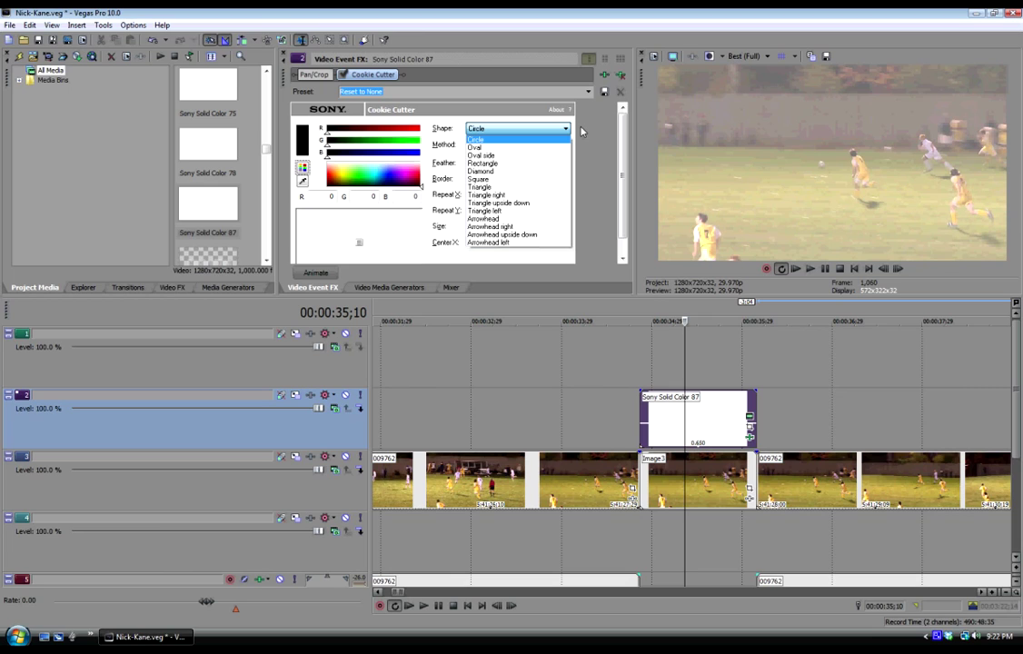
click(507, 188)
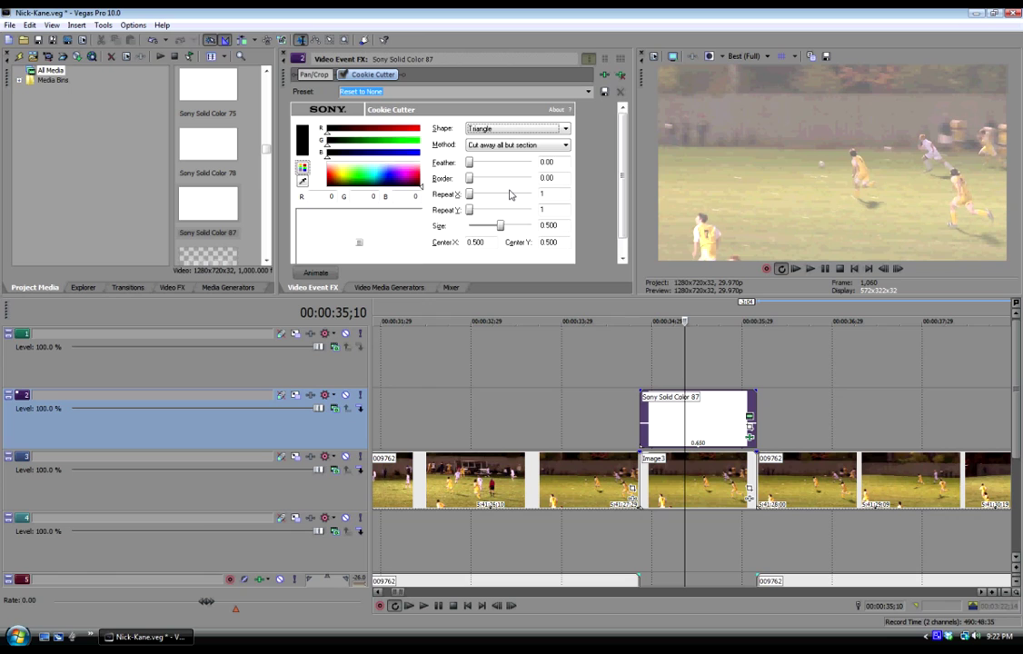
click(505, 145)
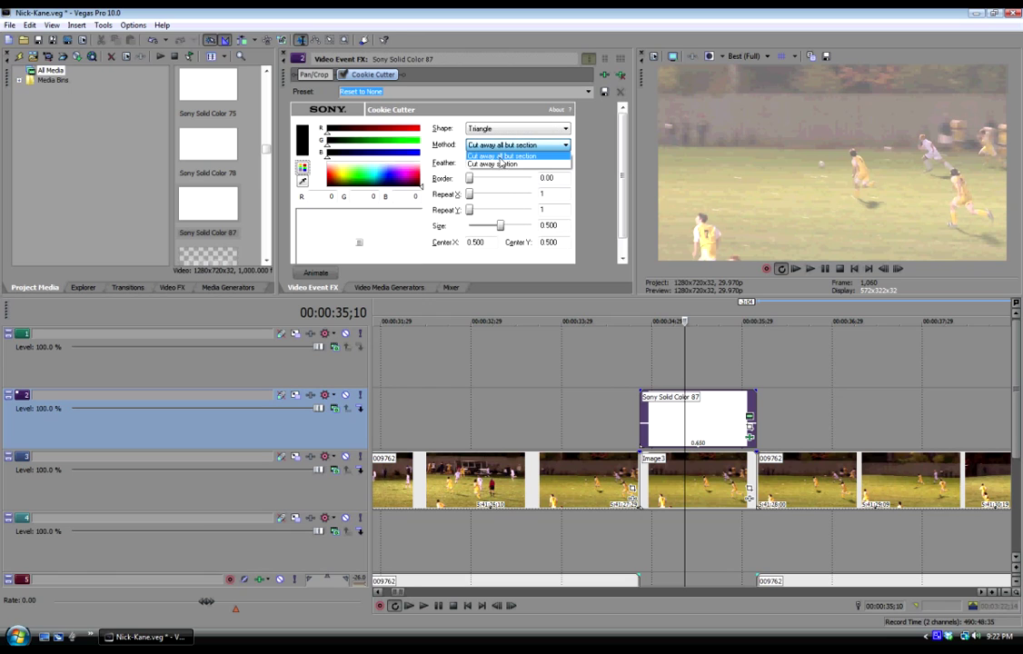
click(501, 163)
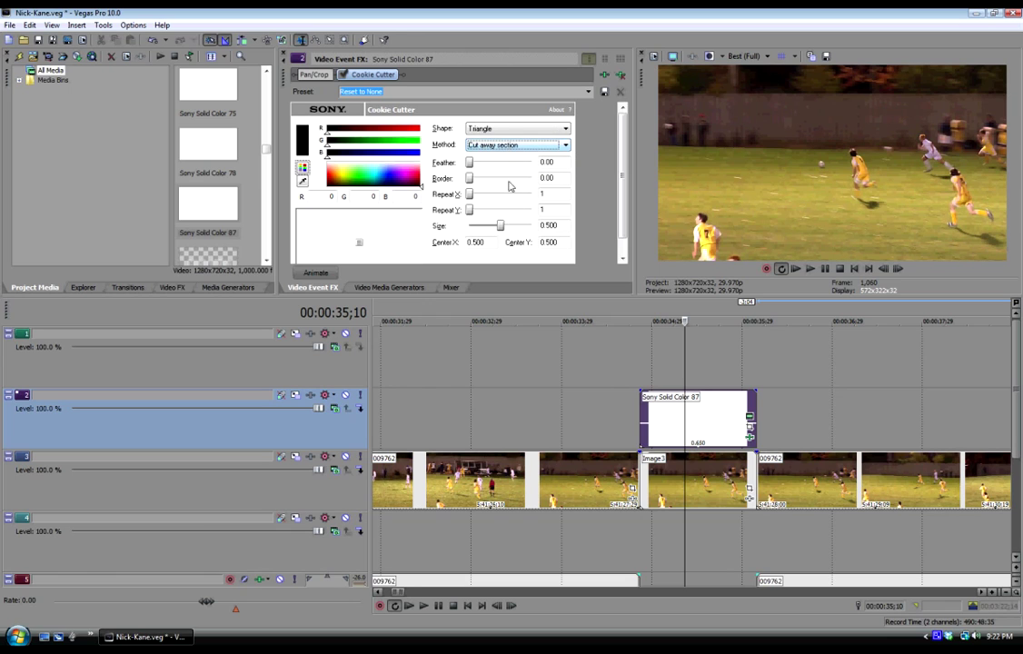
Shrink the triangle cutout to size 0.060 and centre it at 0.771 / 0.461 on the player.
drag(501, 225, 477, 237)
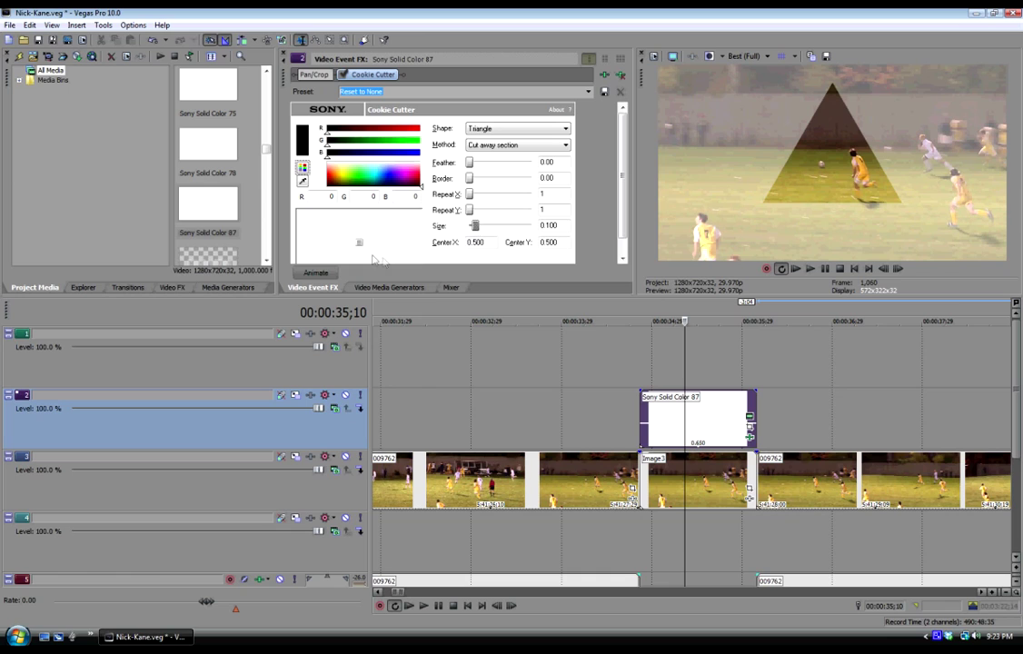
drag(359, 241, 395, 243)
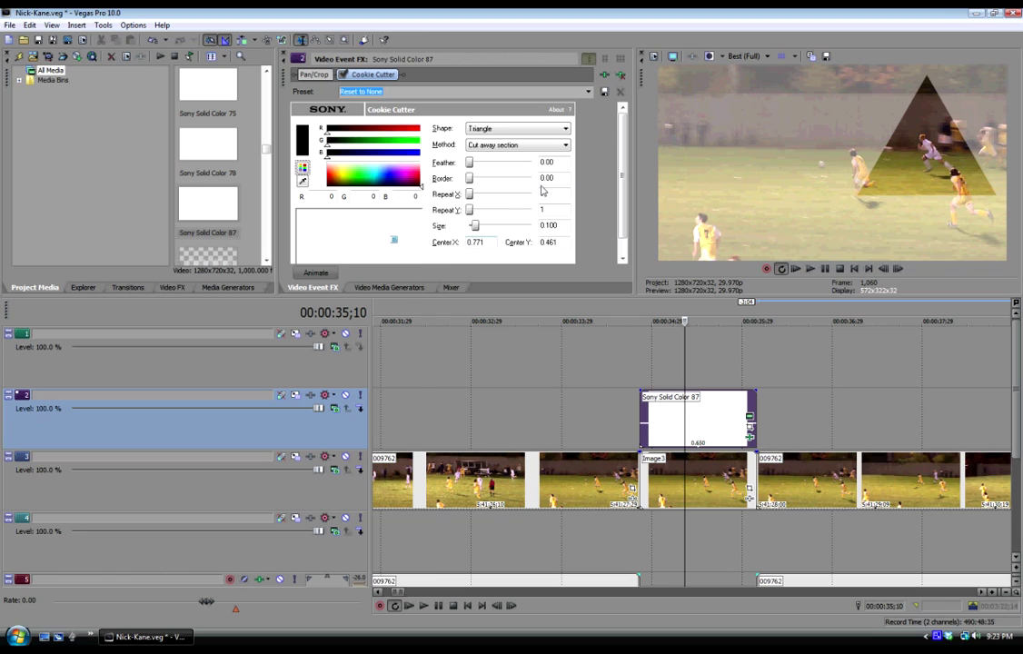
scroll(547, 109, down, 1)
scroll(621, 145, up, 1)
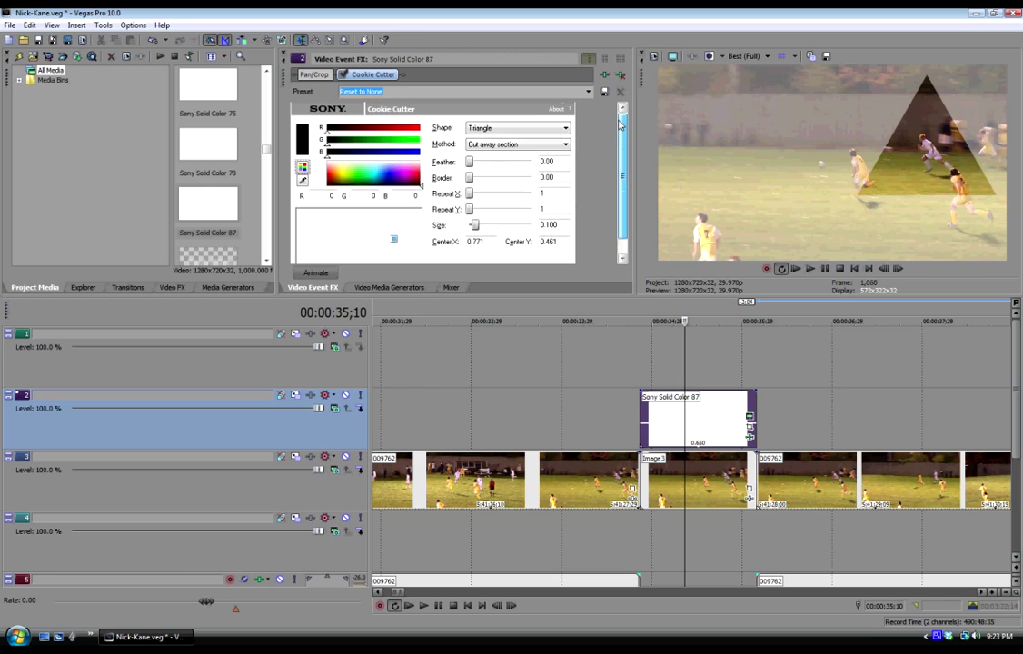
drag(473, 226, 475, 230)
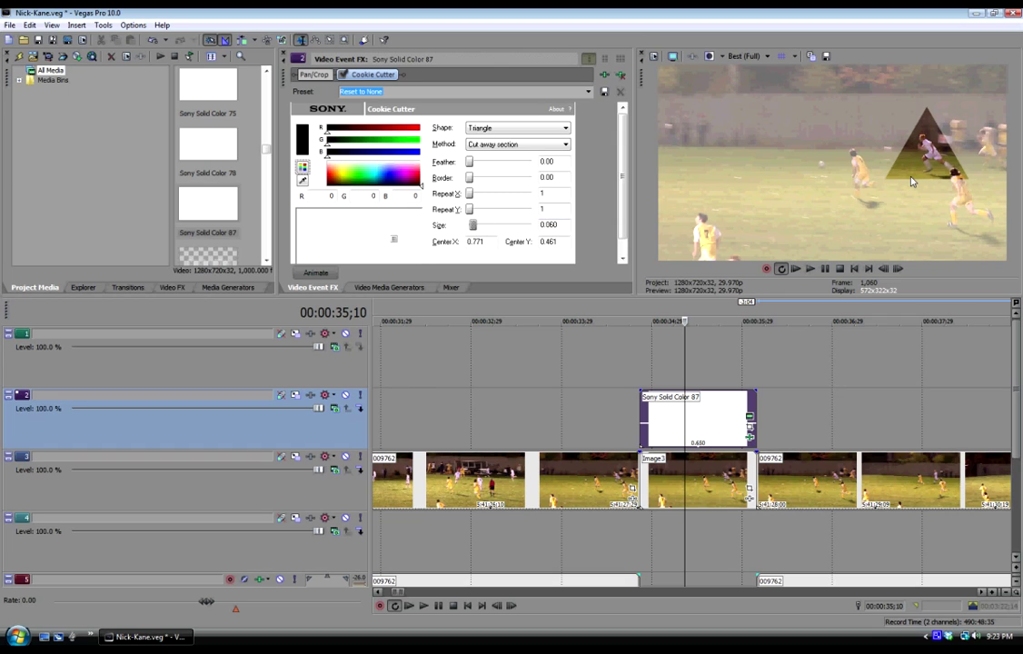
click(639, 368)
click(629, 376)
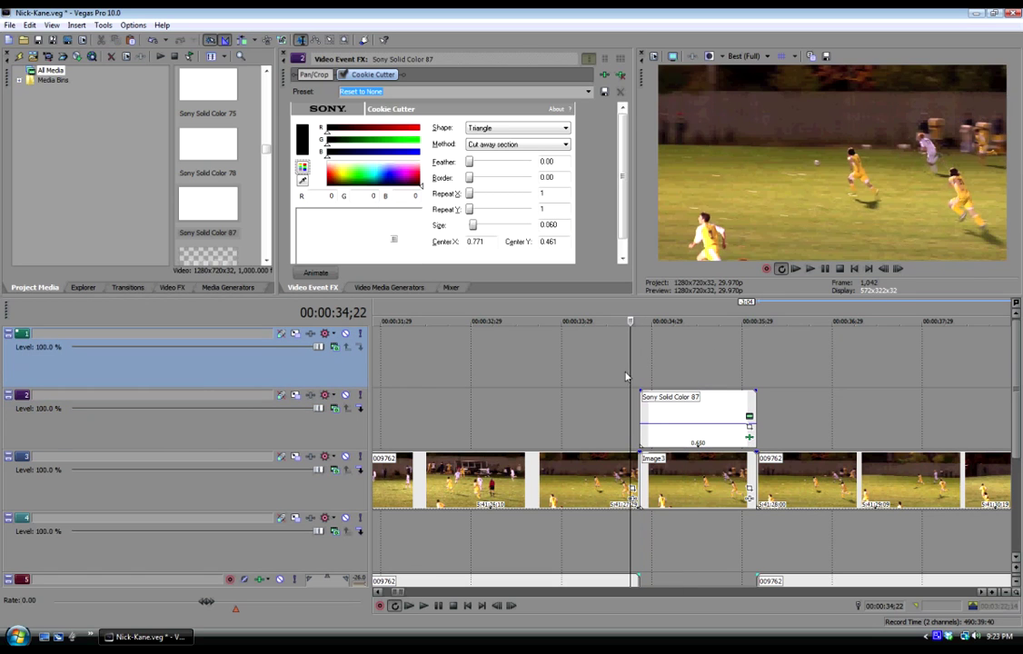
key(space)
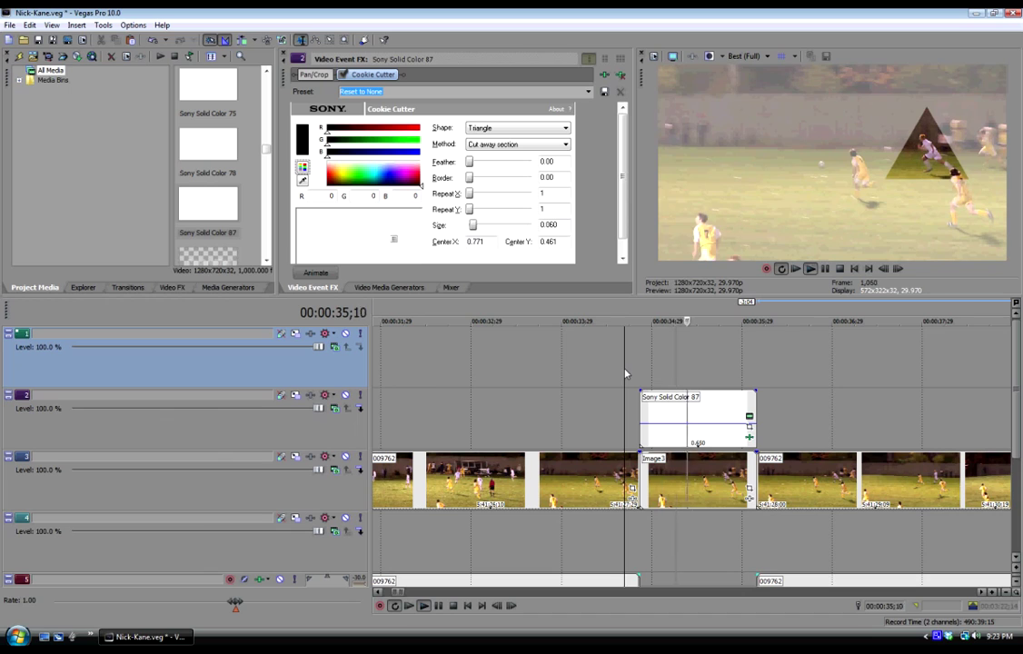
key(space)
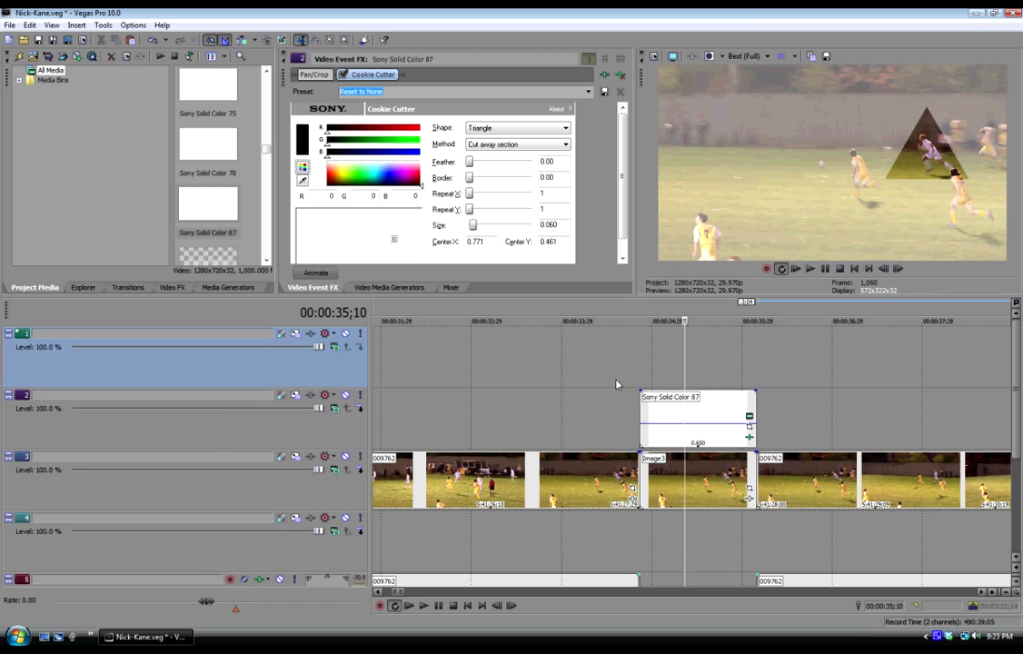
click(513, 144)
click(511, 157)
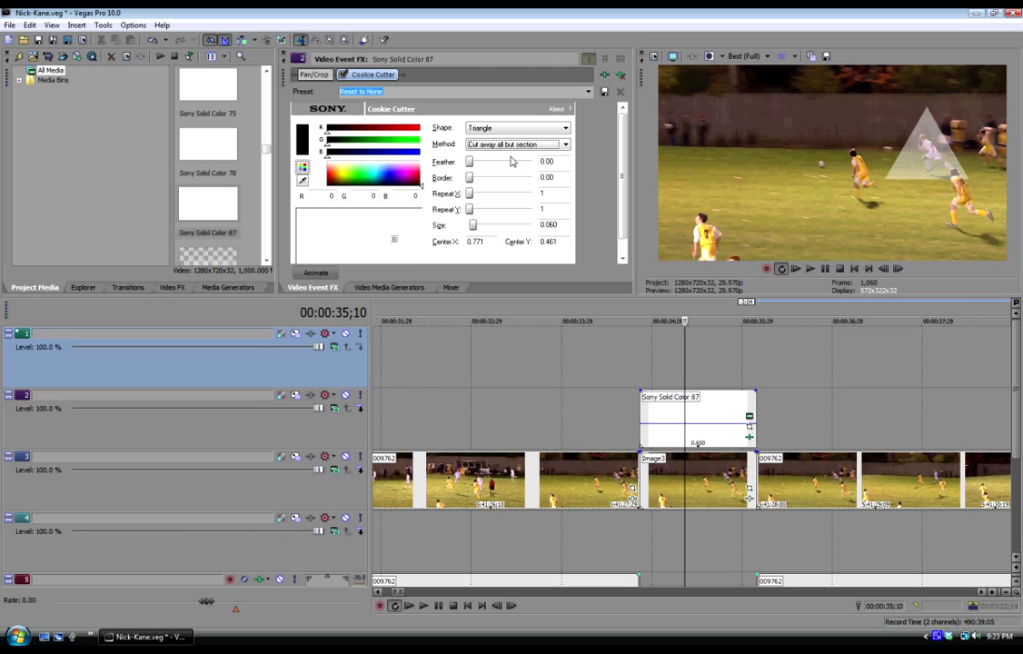
click(514, 145)
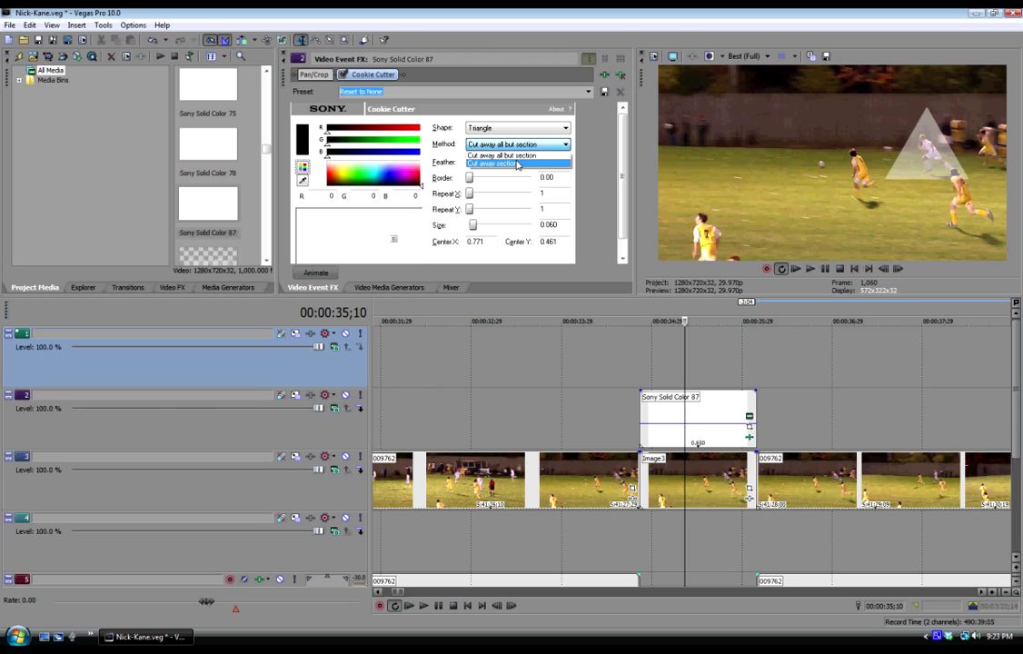
click(517, 163)
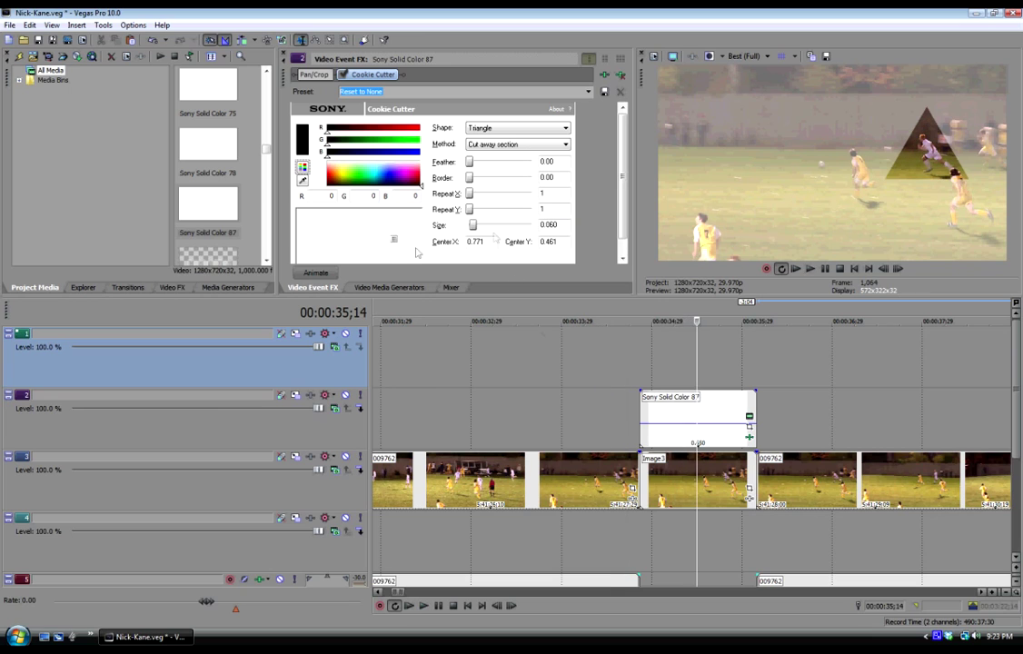
scroll(599, 182, down, 1)
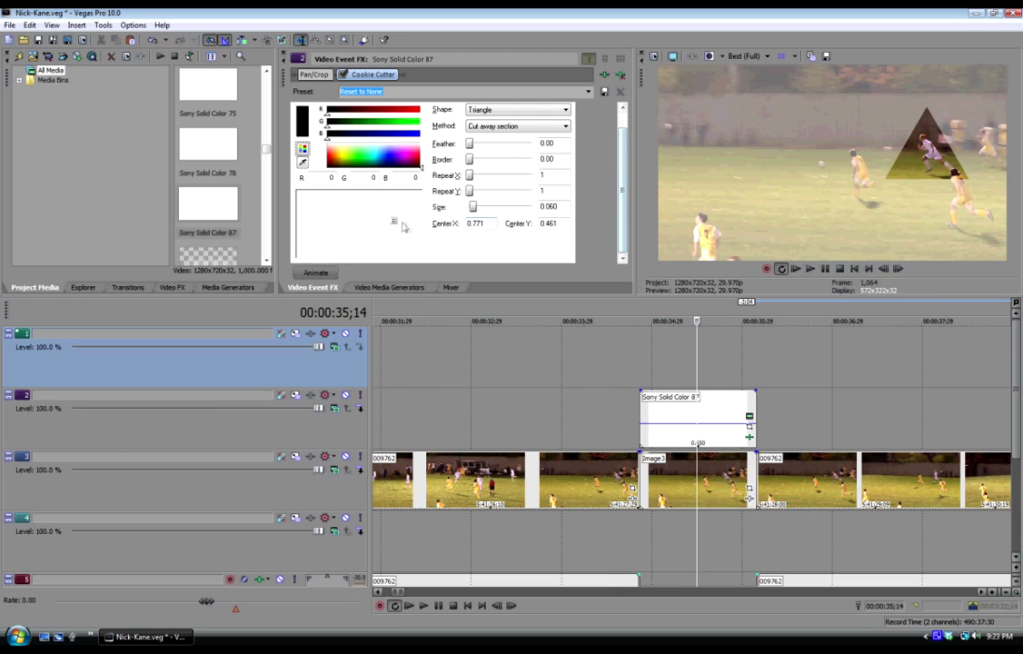
Drag the triangle cutout's centre to about 0.776 / 0.470 around the player.
mouse_move(393, 220)
mouse_down()
mouse_move(366, 231)
mouse_move(394, 226)
mouse_up()
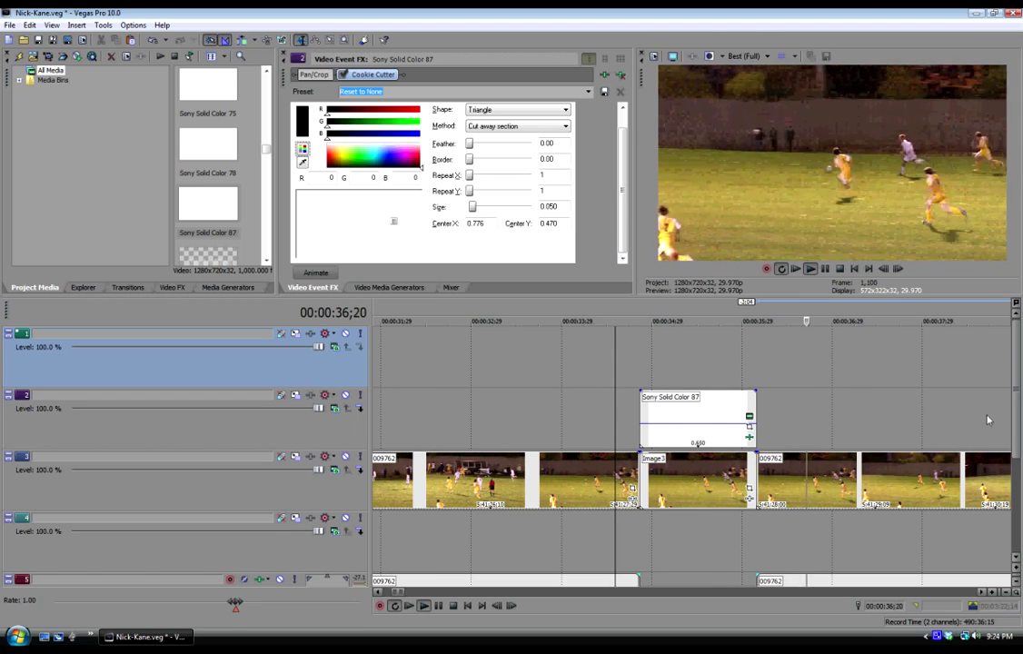
Turn on Ignore Event Grouping, lengthen the first track 5 audio clip alone, and preview it.
scroll(614, 391, down, 3)
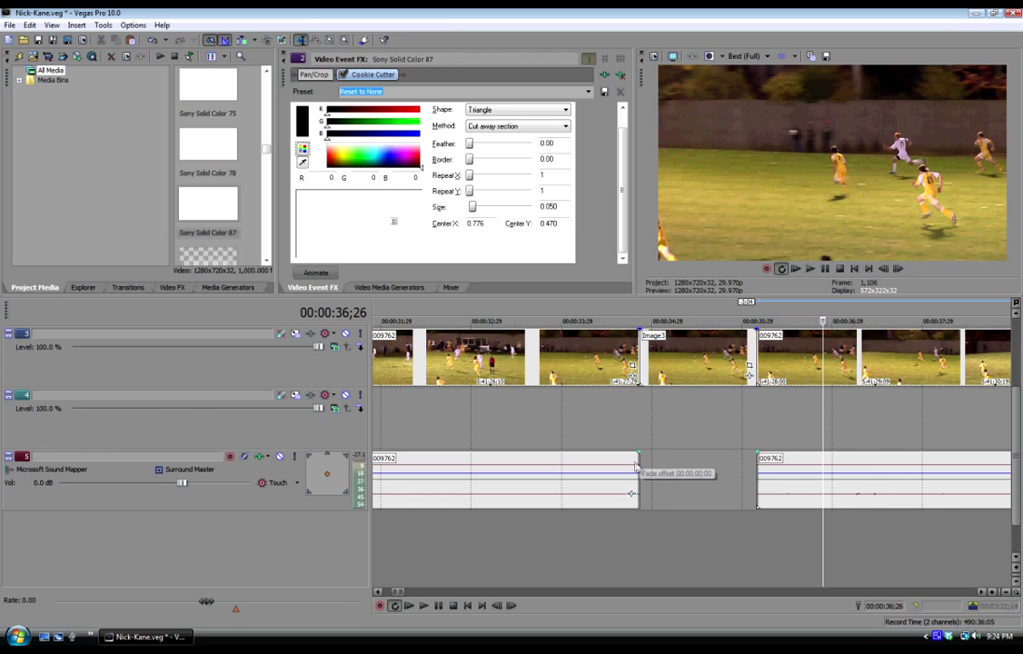
mouse_move(639, 470)
mouse_down()
mouse_move(675, 466)
mouse_move(637, 466)
mouse_up()
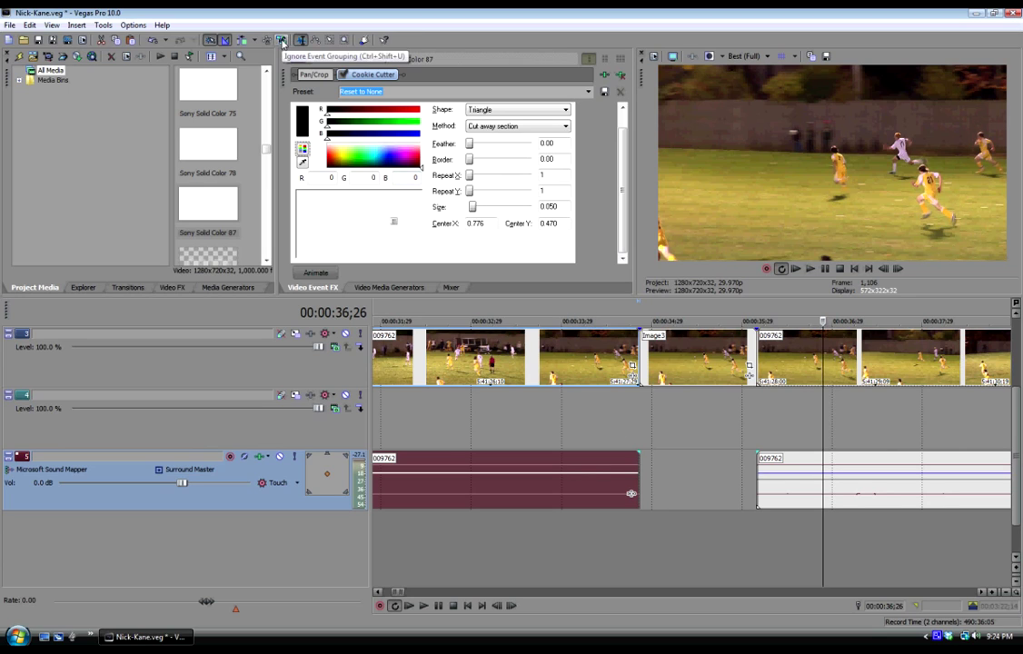
click(282, 42)
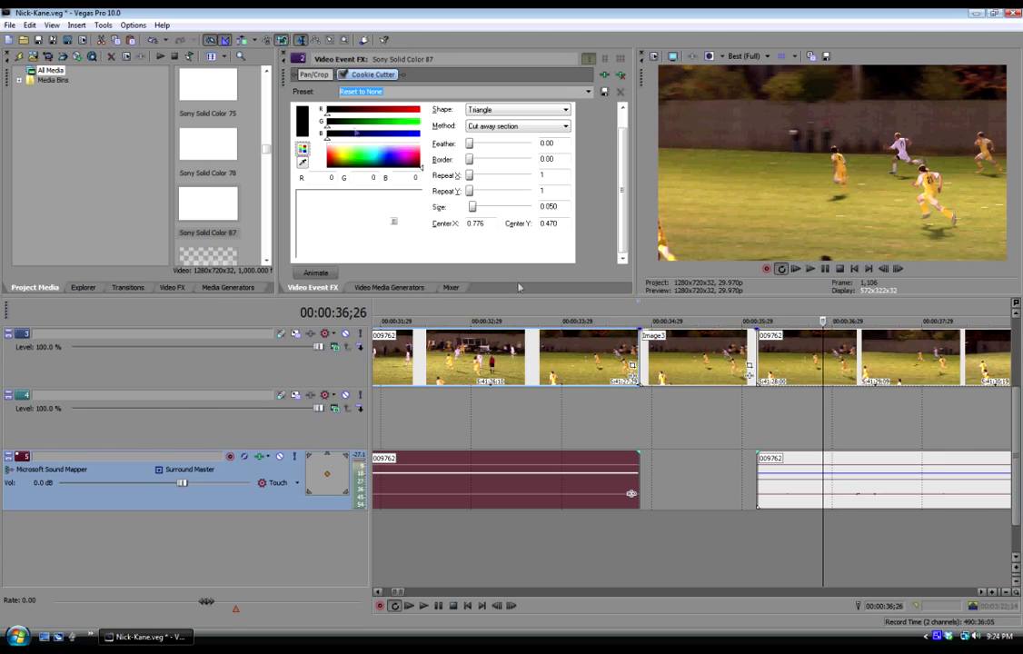
drag(639, 465, 760, 472)
click(616, 413)
key(space)
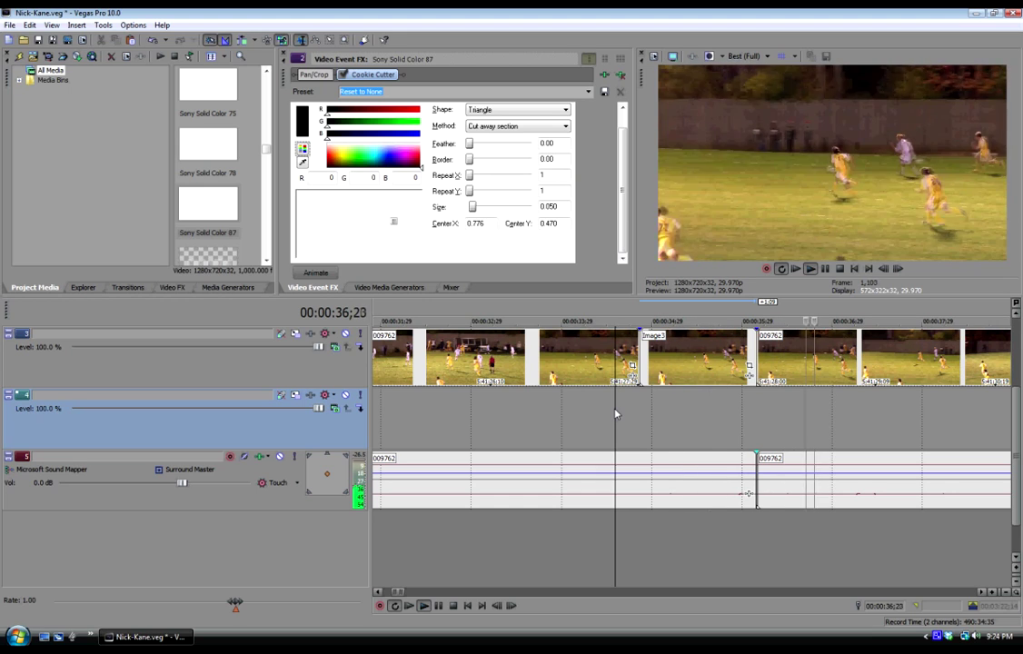
key(space)
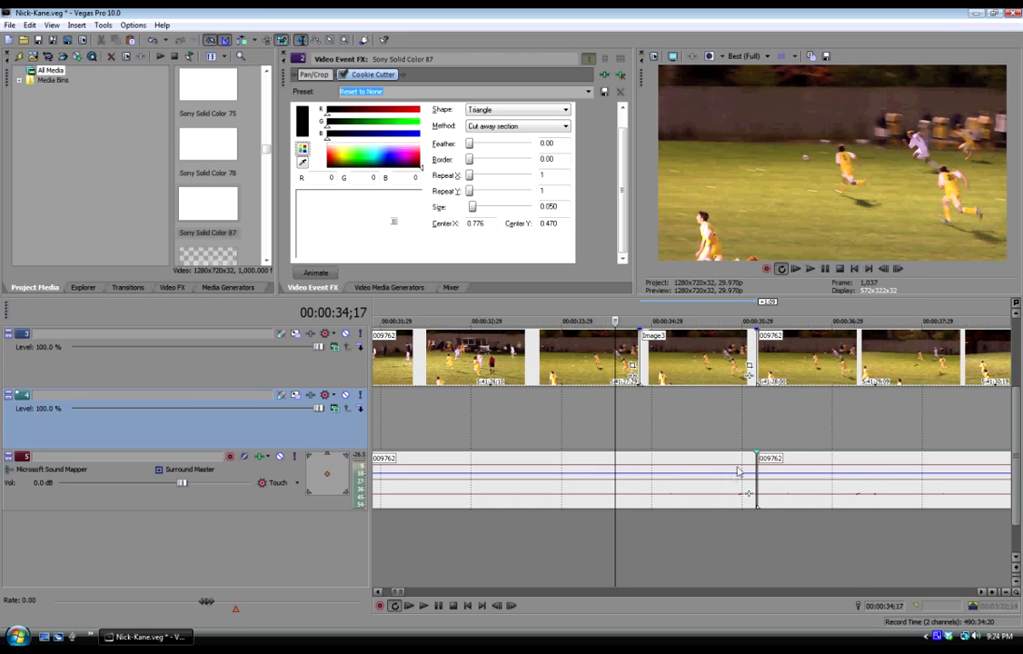
Trim the audio clip back to end where the freeze-frame begins and preview the section.
drag(757, 468, 638, 463)
click(601, 435)
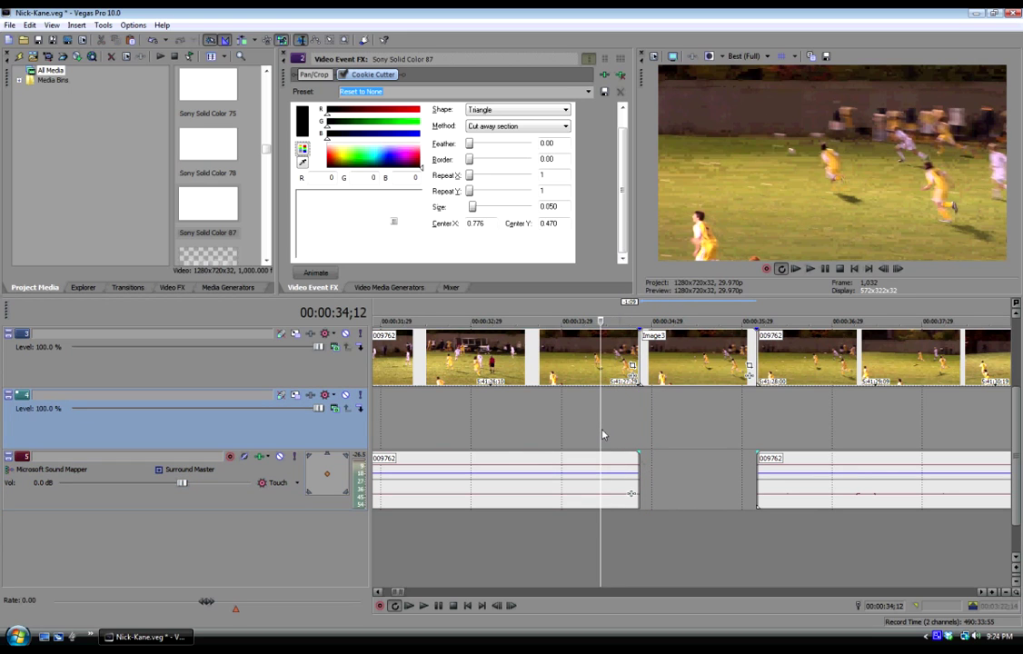
key(space)
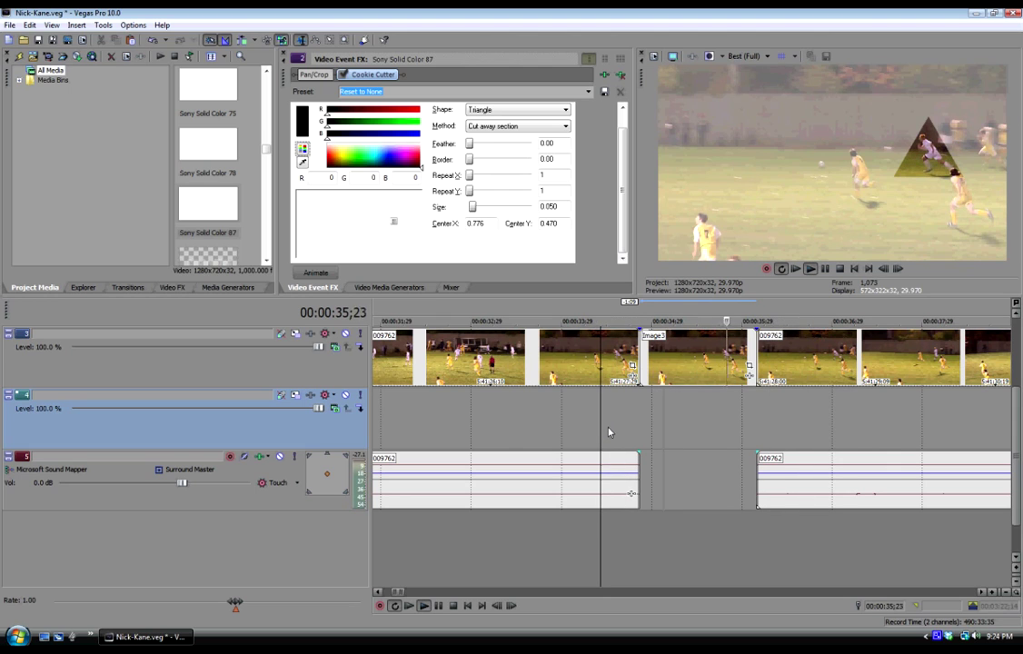
key(Return)
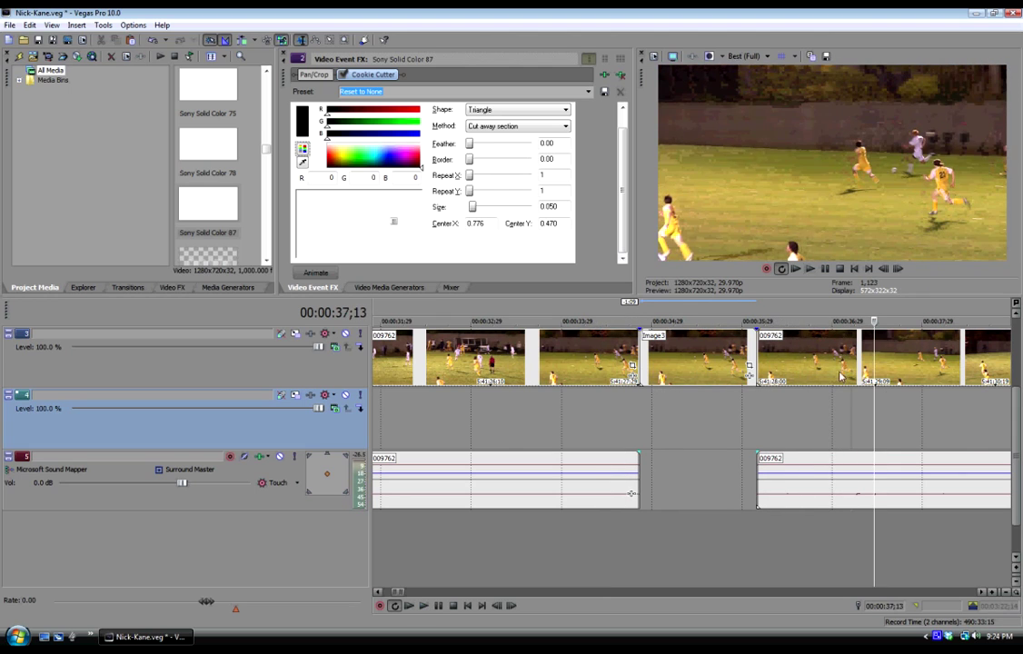
scroll(392, 313, up, 3)
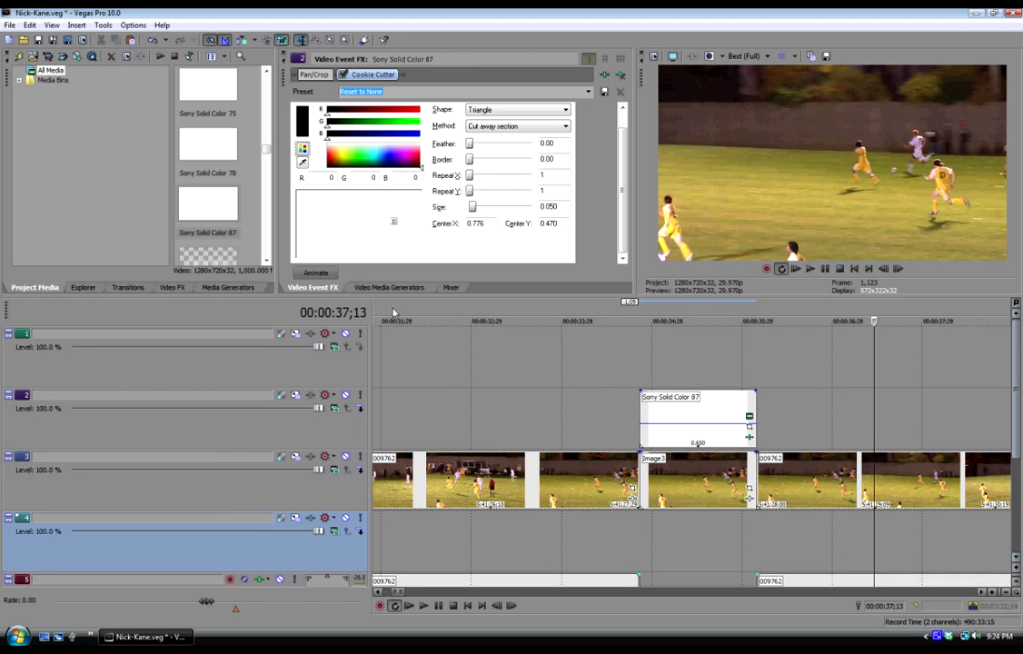
Enlarge the timeline area and play back the washed-out freeze-frame with its triangle spotlight.
drag(391, 296, 391, 211)
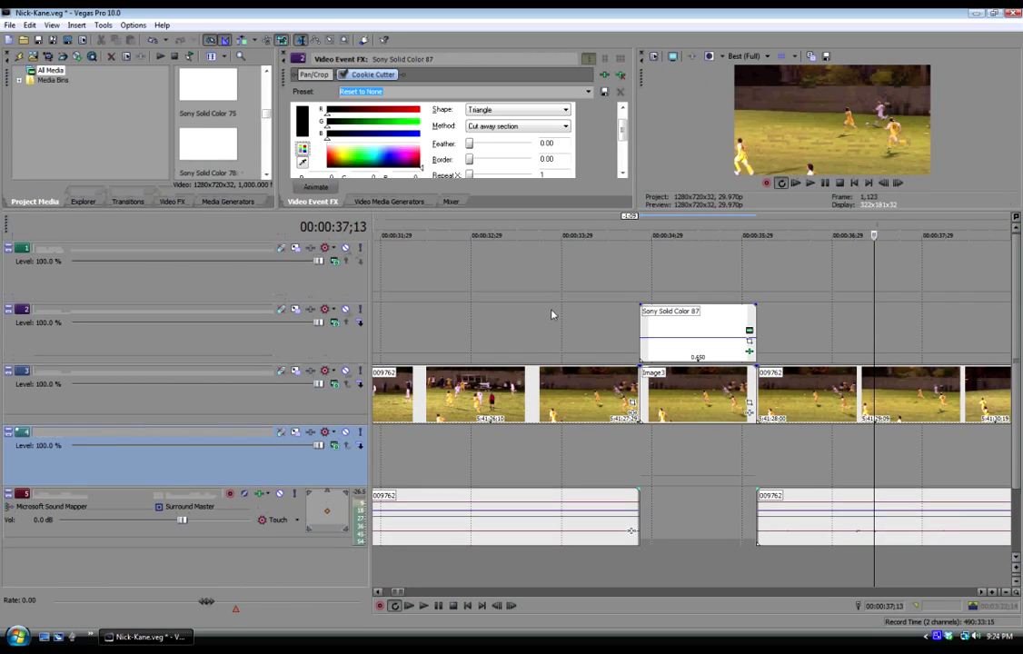
click(571, 334)
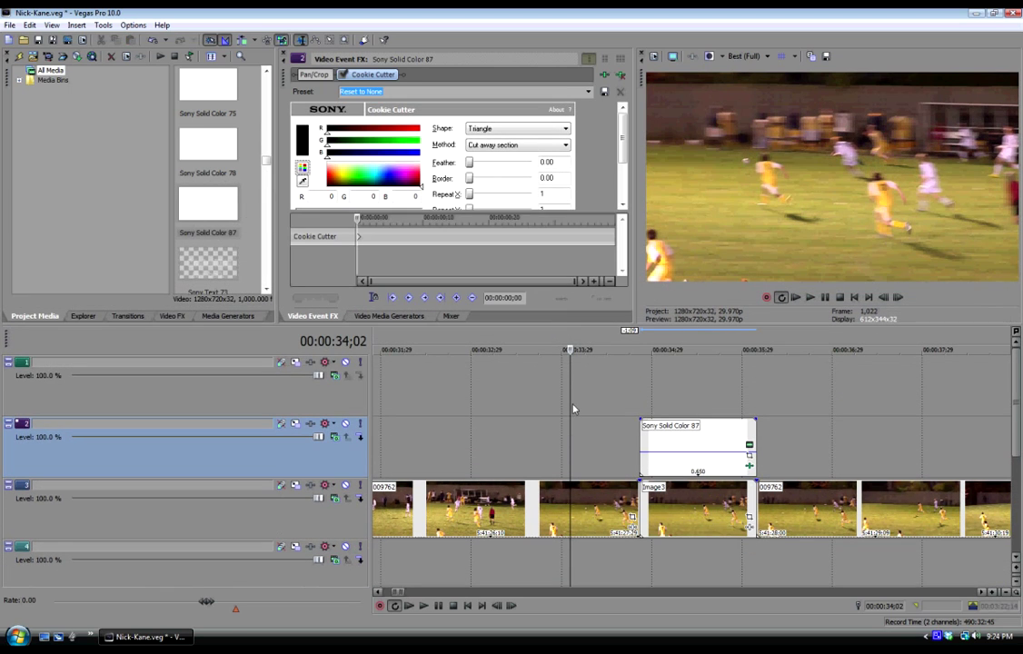
click(572, 410)
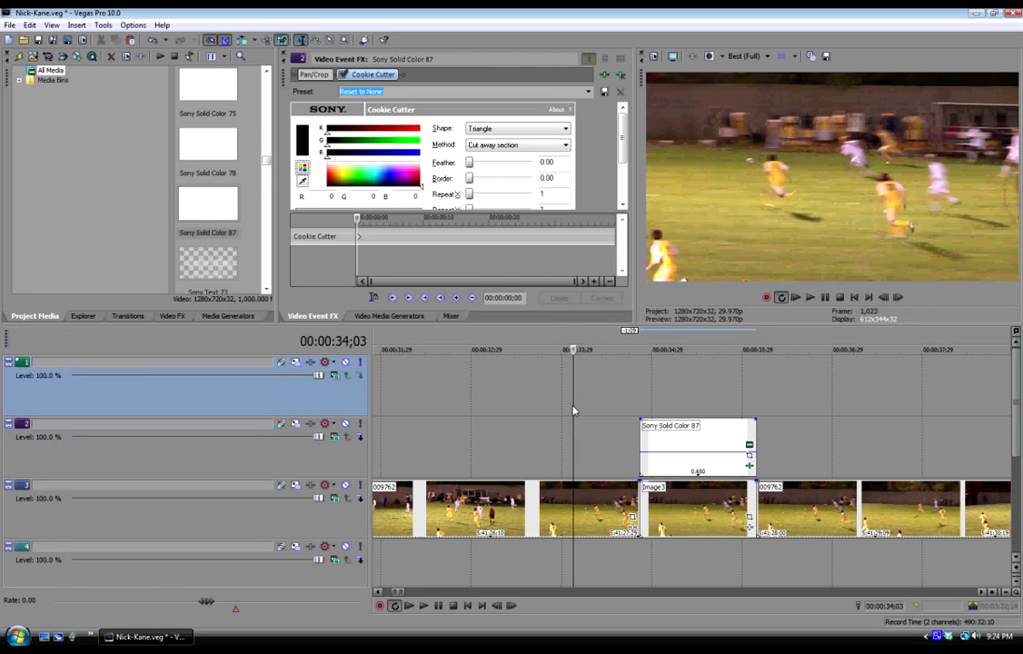
key(space)
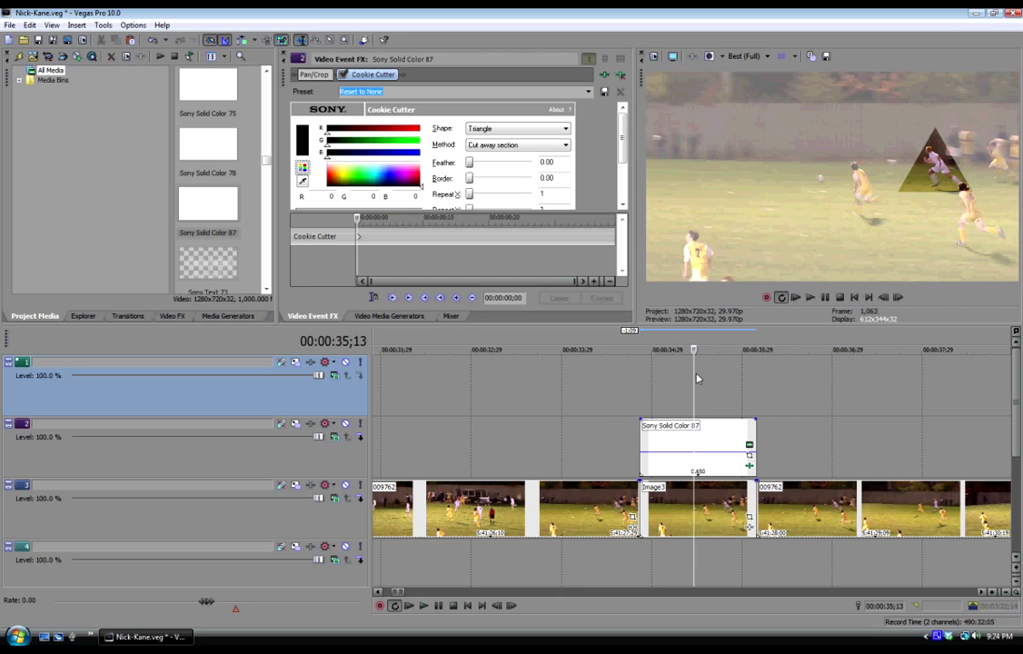
click(620, 425)
key(space)
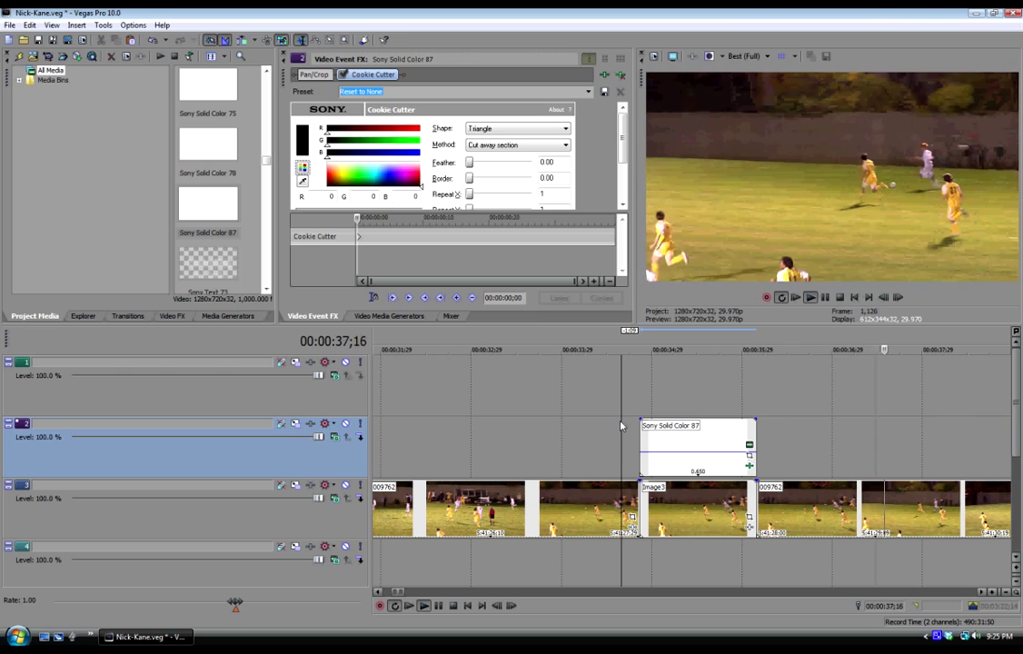
key(Return)
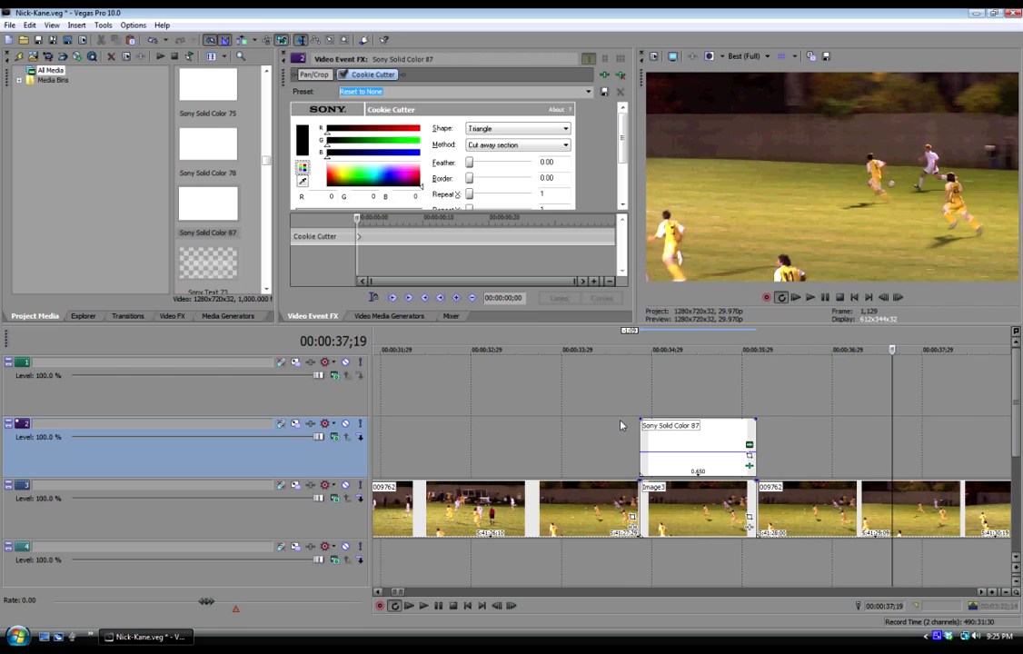